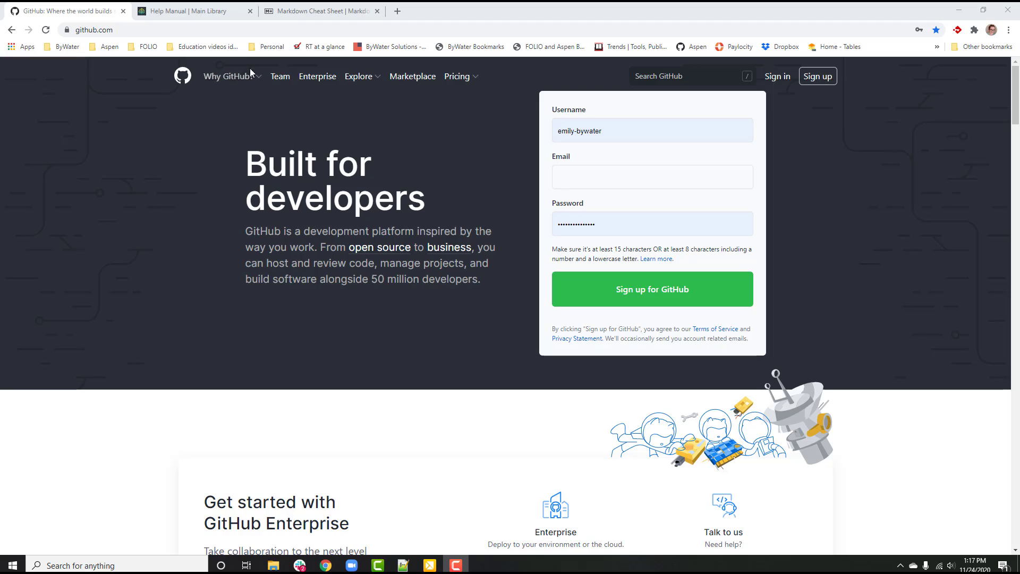
- Review the full table of contents of the Aspen Discovery Help Manual
click(180, 11)
scroll(728, 452, down, 2)
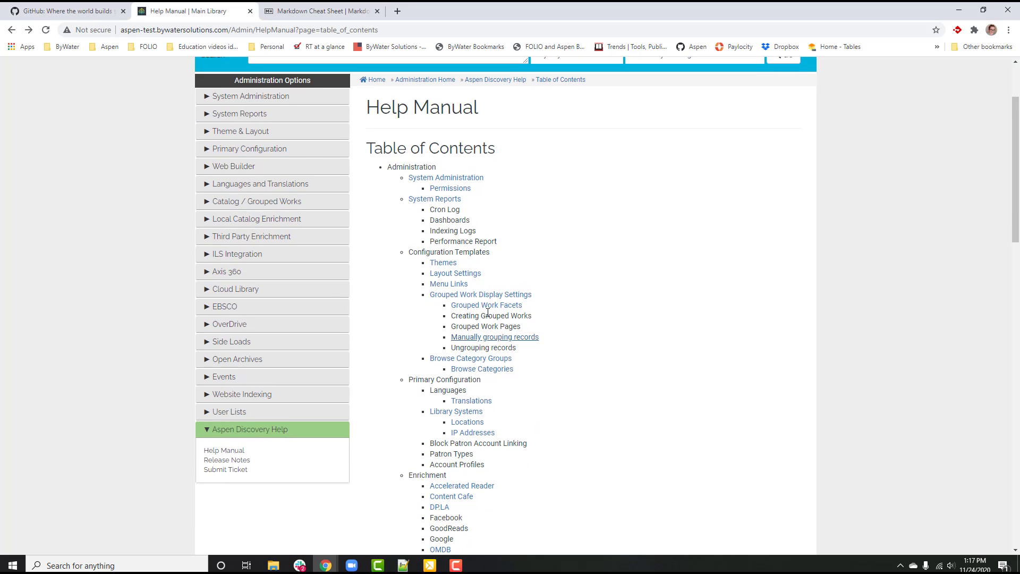
scroll(278, 336, down, 1)
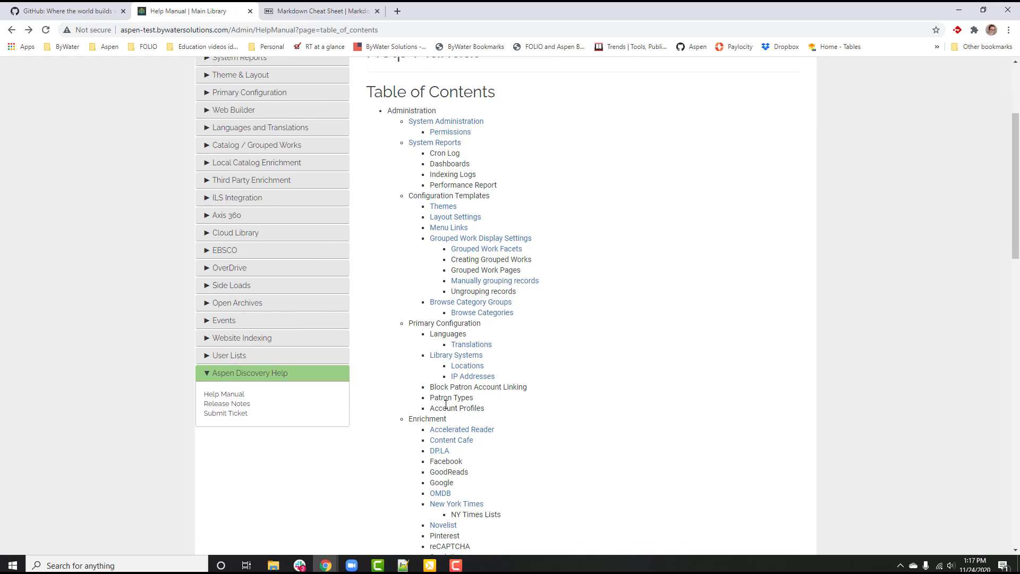
scroll(585, 351, down, 6)
scroll(584, 351, down, 11)
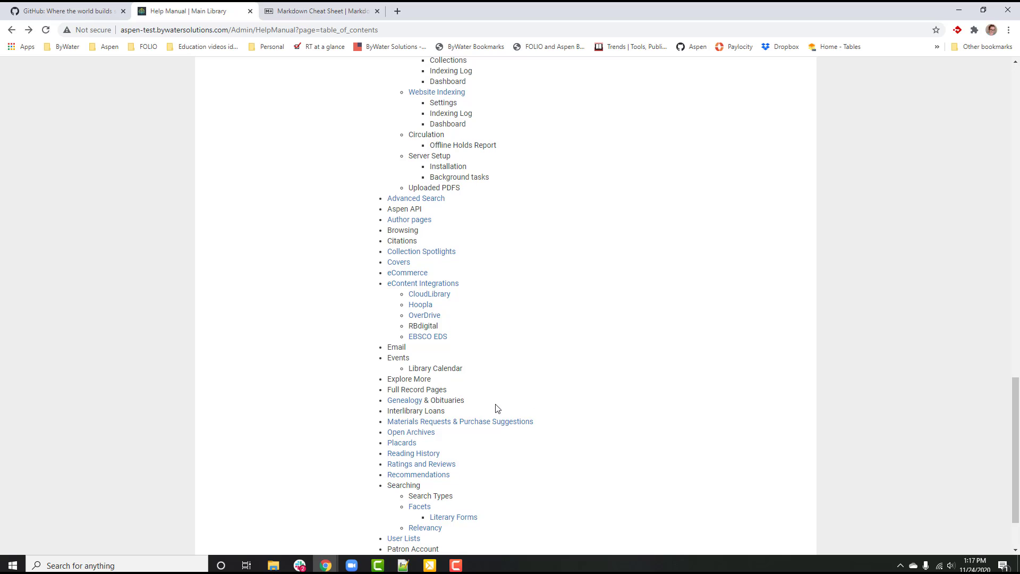
scroll(515, 412, down, 1)
scroll(514, 413, up, 12)
scroll(514, 413, up, 9)
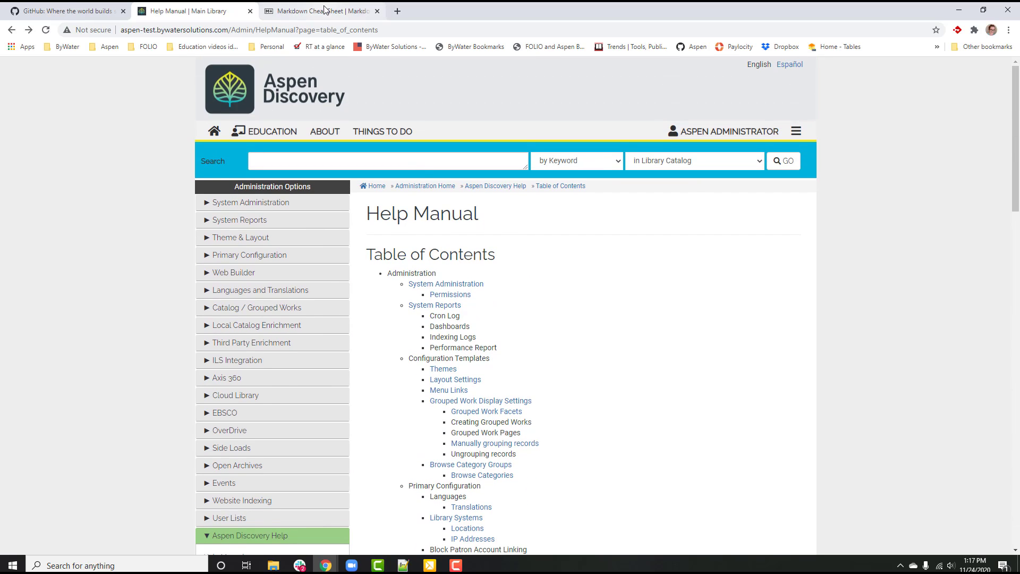
- Sign in to GitHub with the username aspen-train and the account password
click(99, 9)
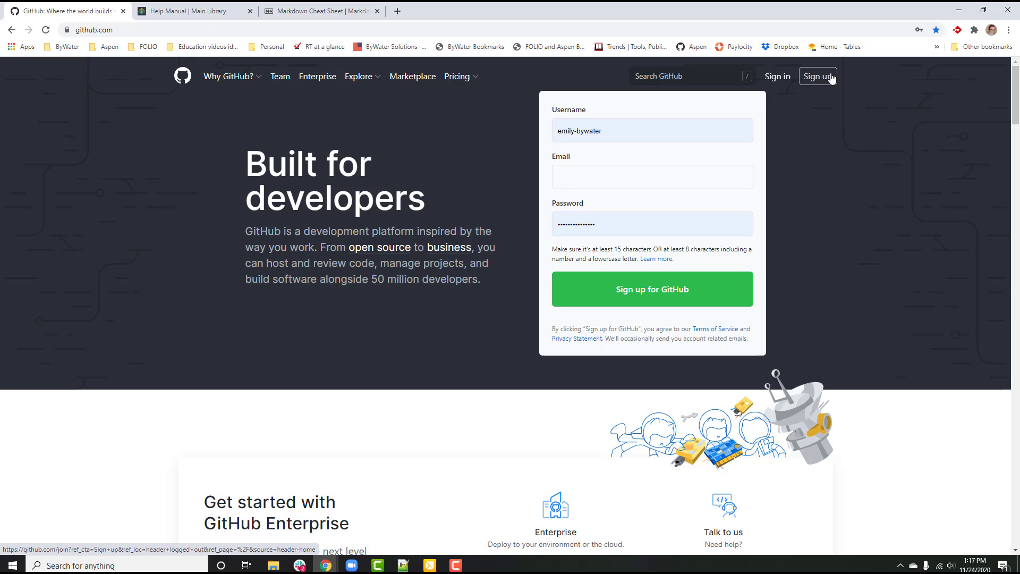
click(783, 77)
drag(520, 179, 386, 173)
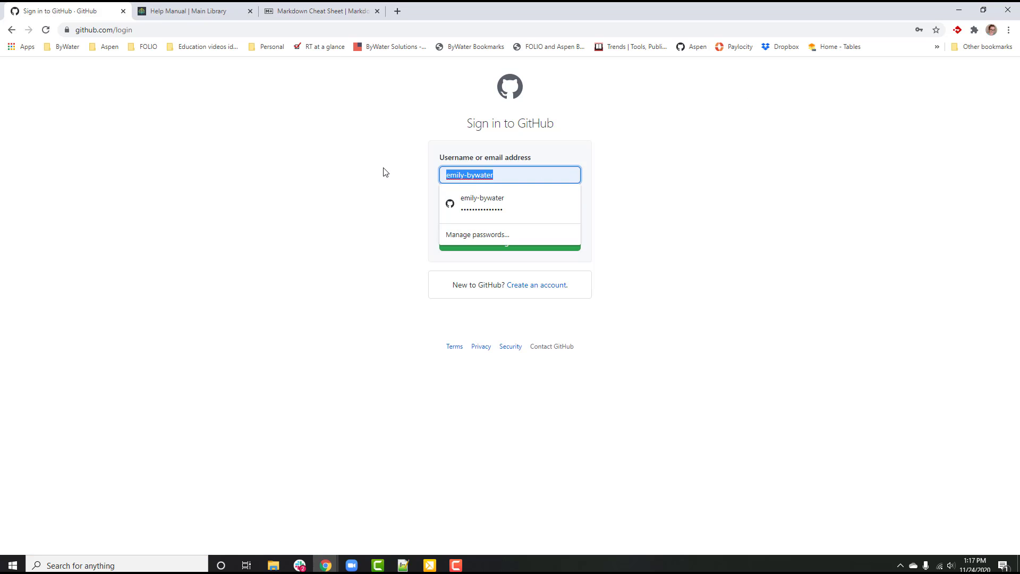
text(asp)
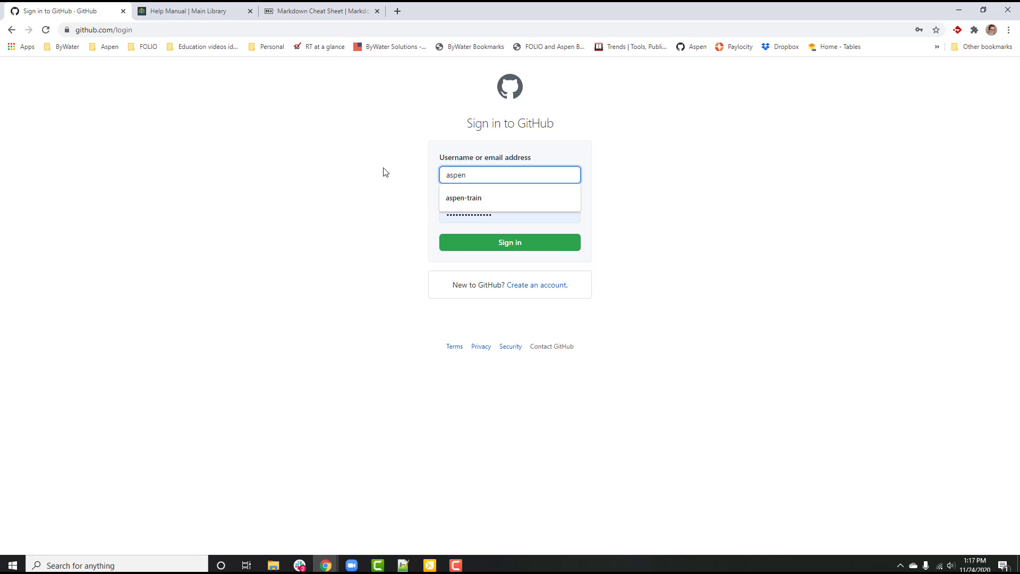
text(en)
key(Down)
key(Return)
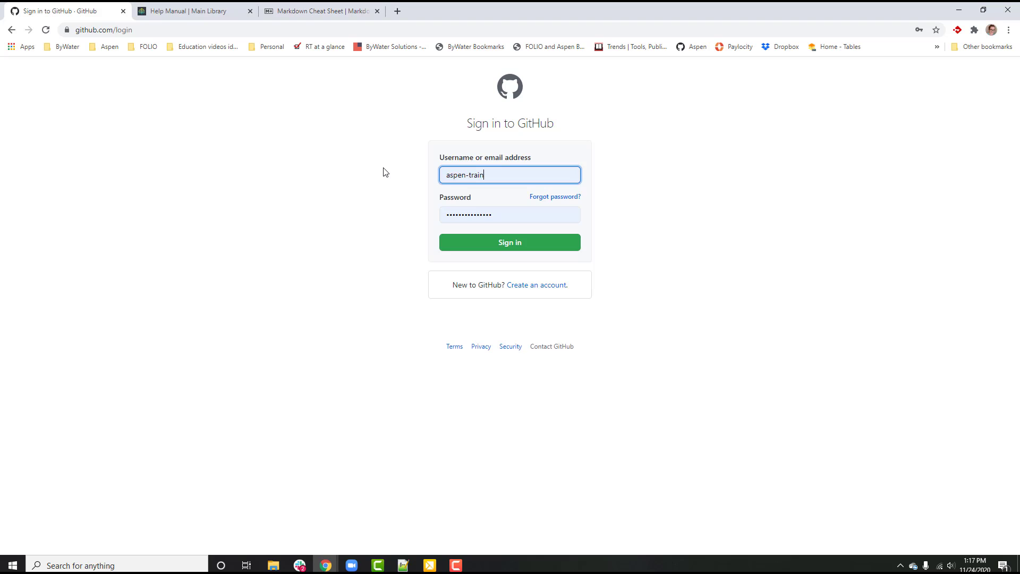
key(Tab)
text(•)
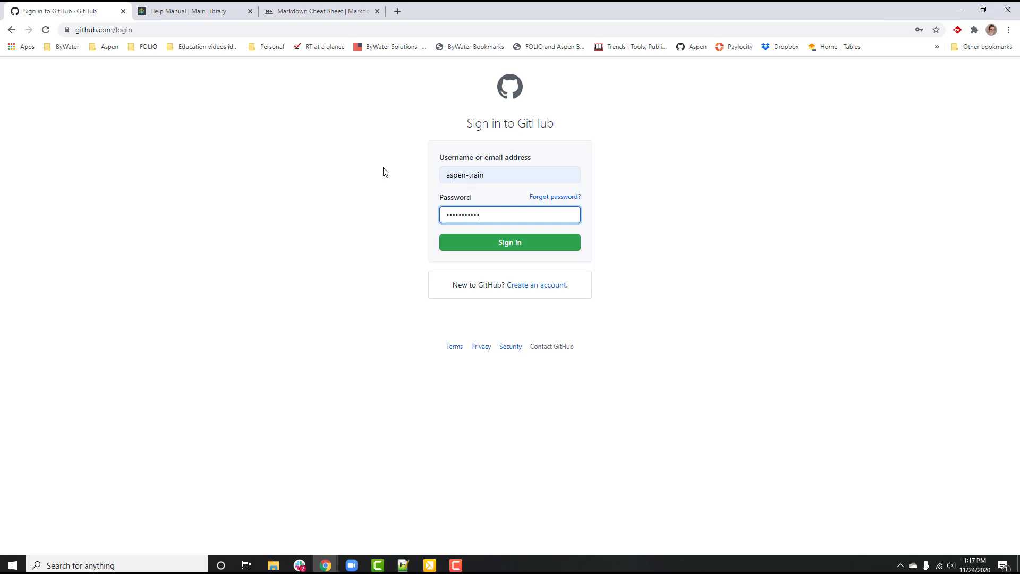
key(Return)
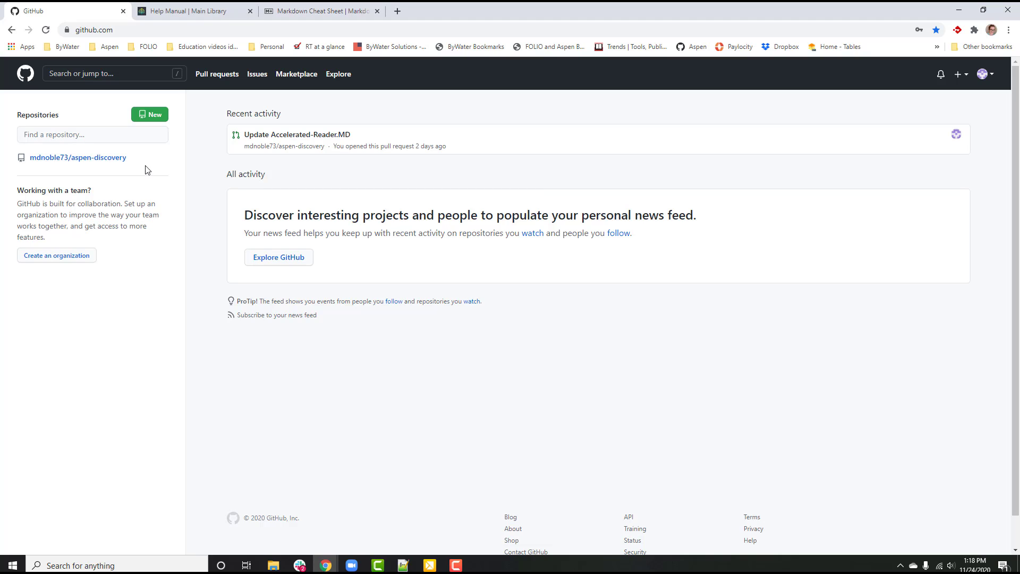
- Open the original aspen-discovery repository from the GitHub dashboard
mouse_move(104, 160)
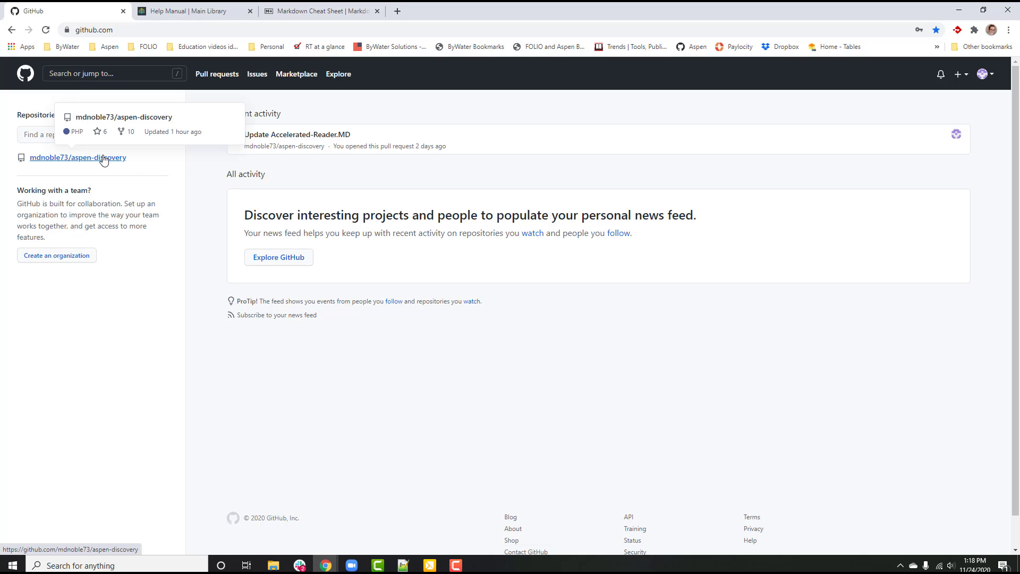
click(106, 73)
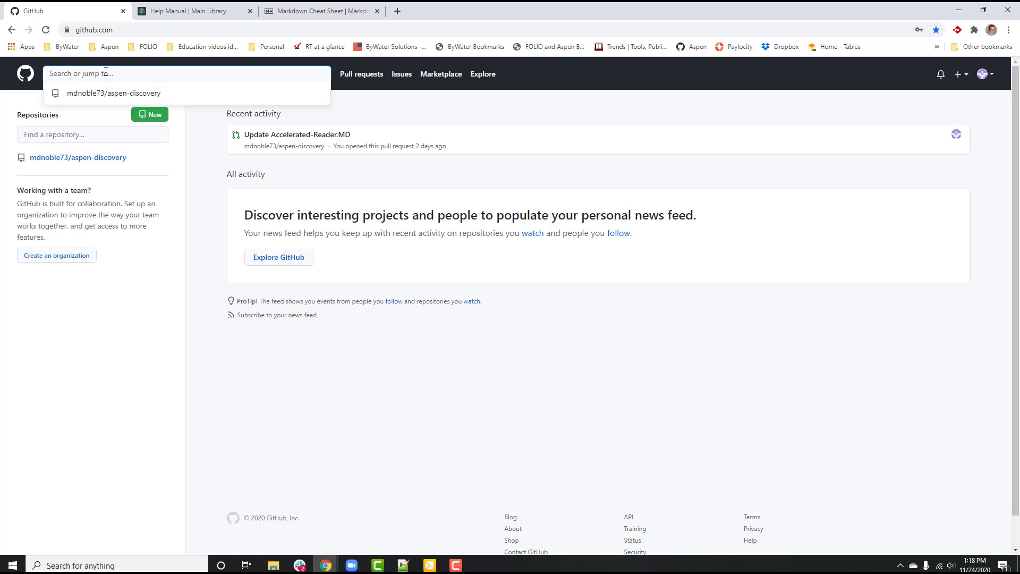
click(104, 94)
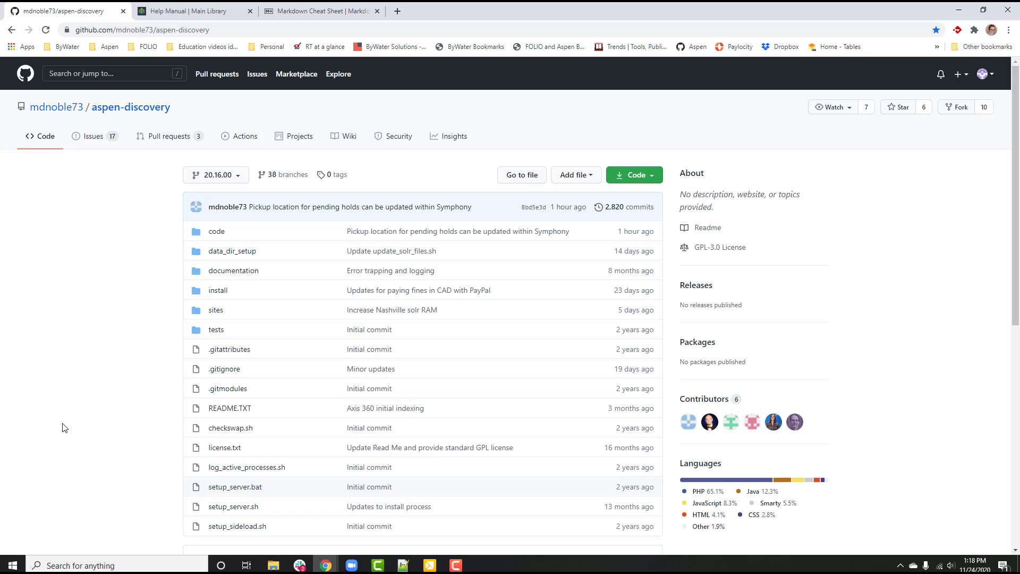
- Look through the list of branches in the aspen-discovery repository, keeping 20.16.00 selected
click(223, 178)
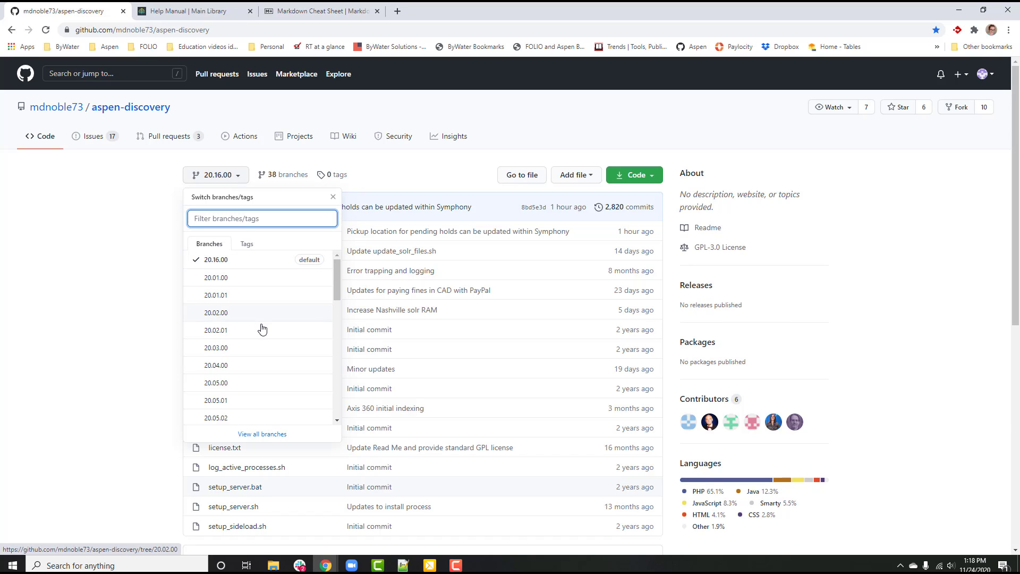
scroll(262, 329, down, 4)
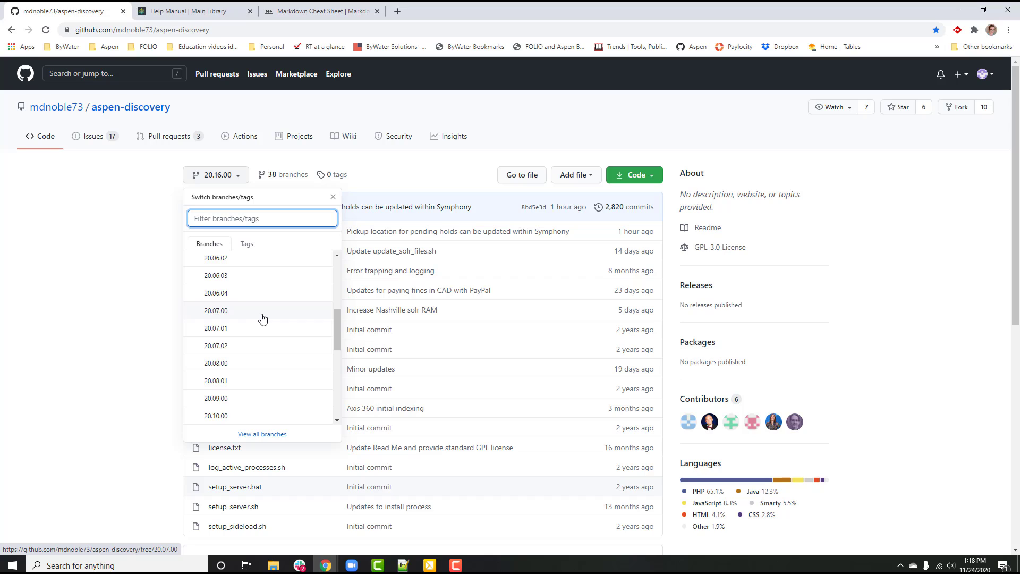
scroll(273, 305, down, 5)
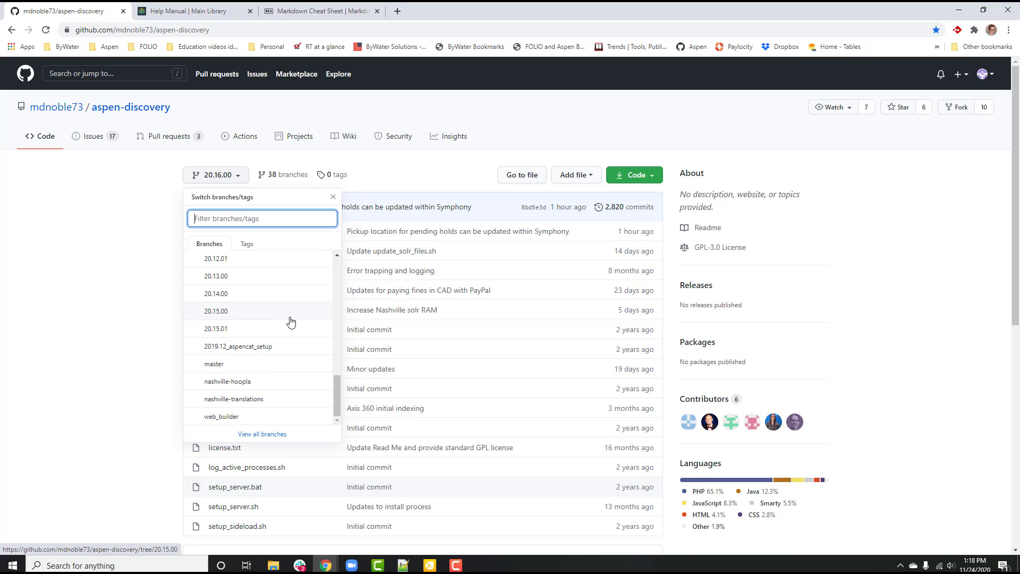
scroll(290, 322, up, 9)
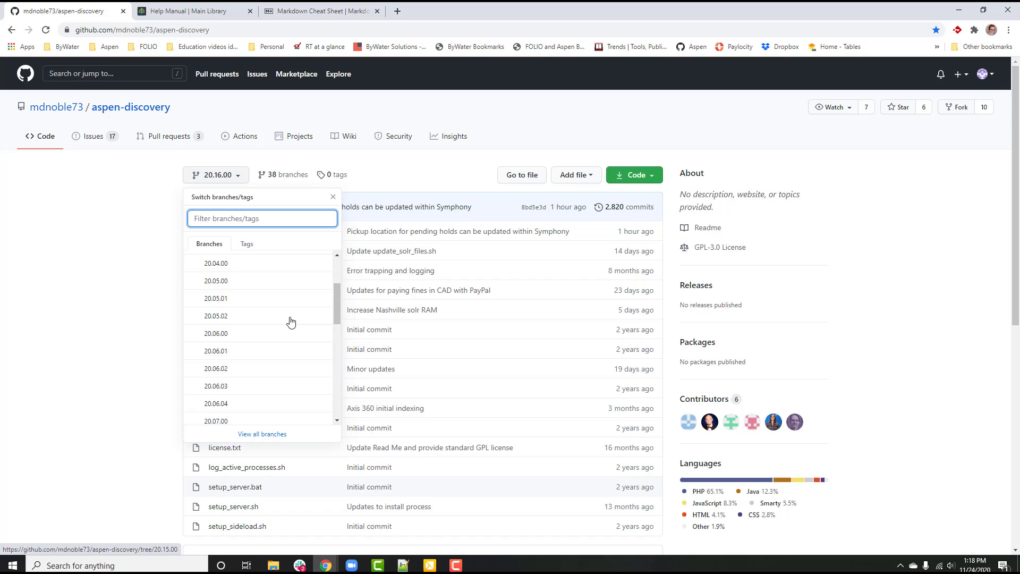
click(167, 207)
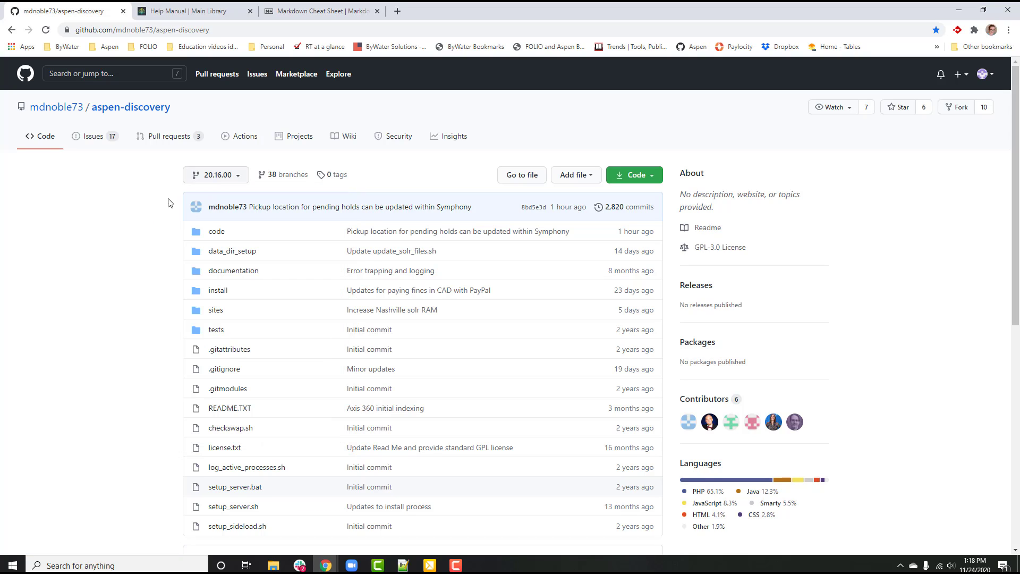
- Check the Aspen Discovery version number in the footer of the Help Manual page
click(197, 12)
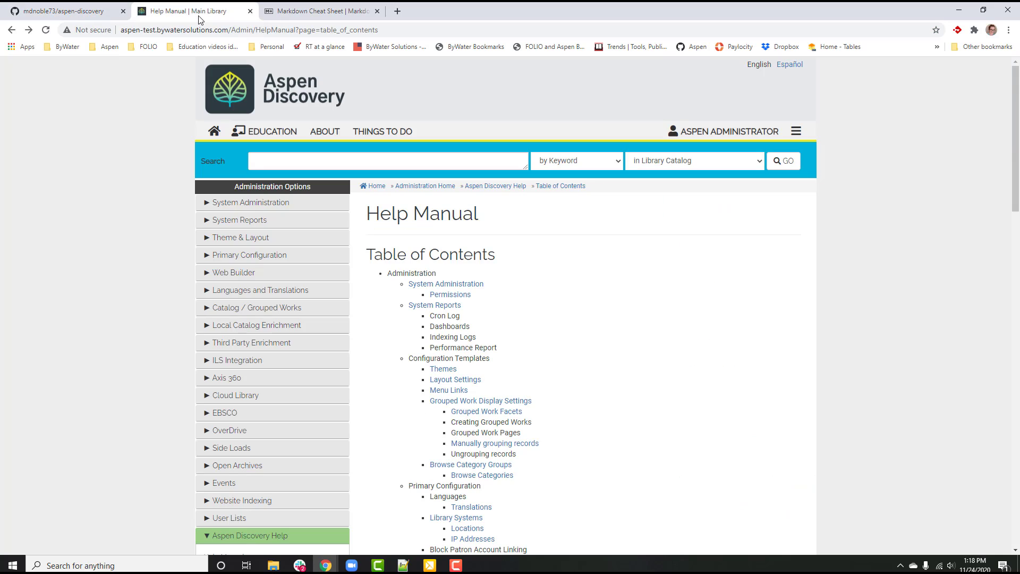
scroll(168, 335, down, 20)
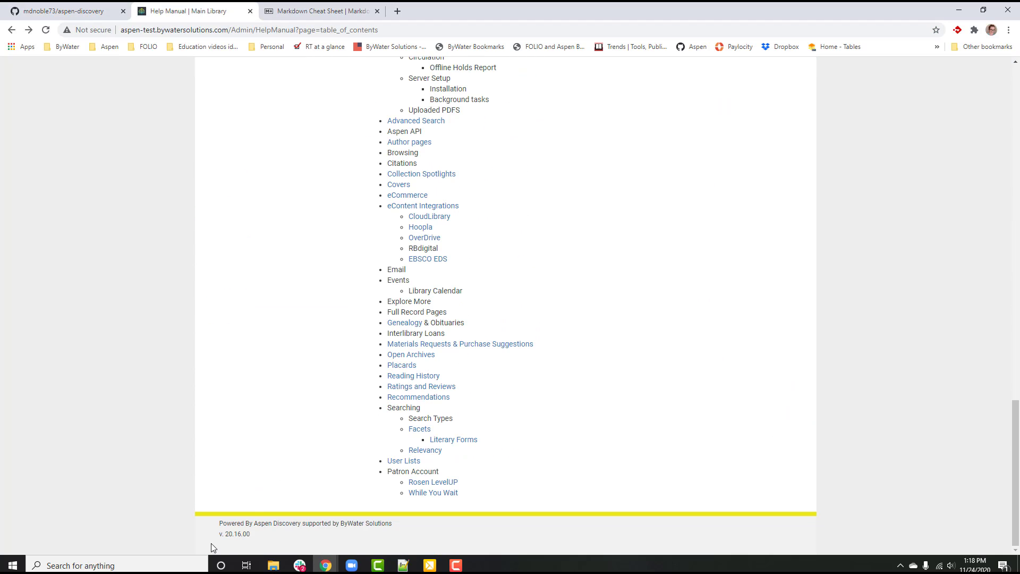
drag(213, 536, 250, 533)
click(260, 532)
scroll(330, 268, up, 8)
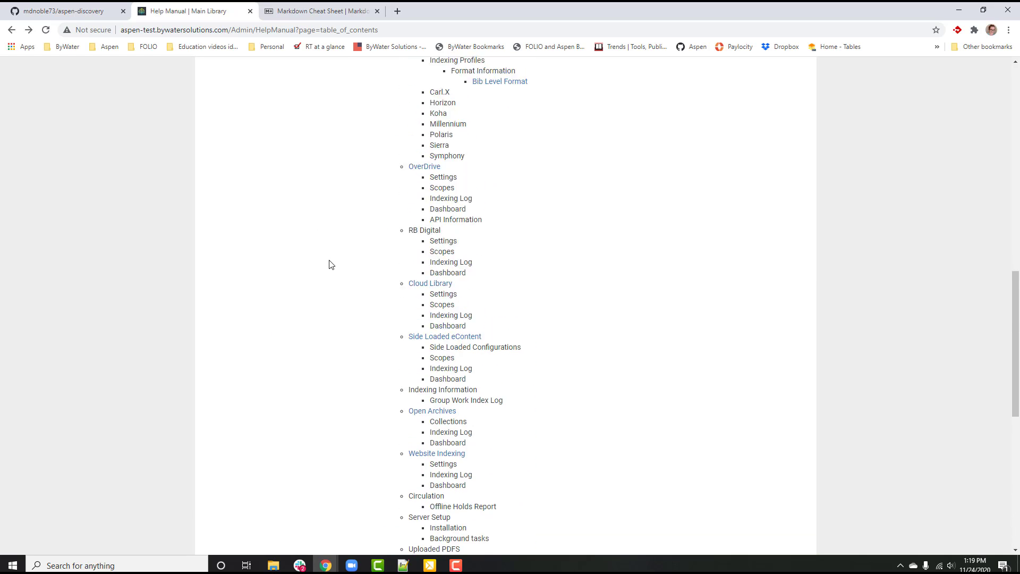
scroll(331, 264, up, 12)
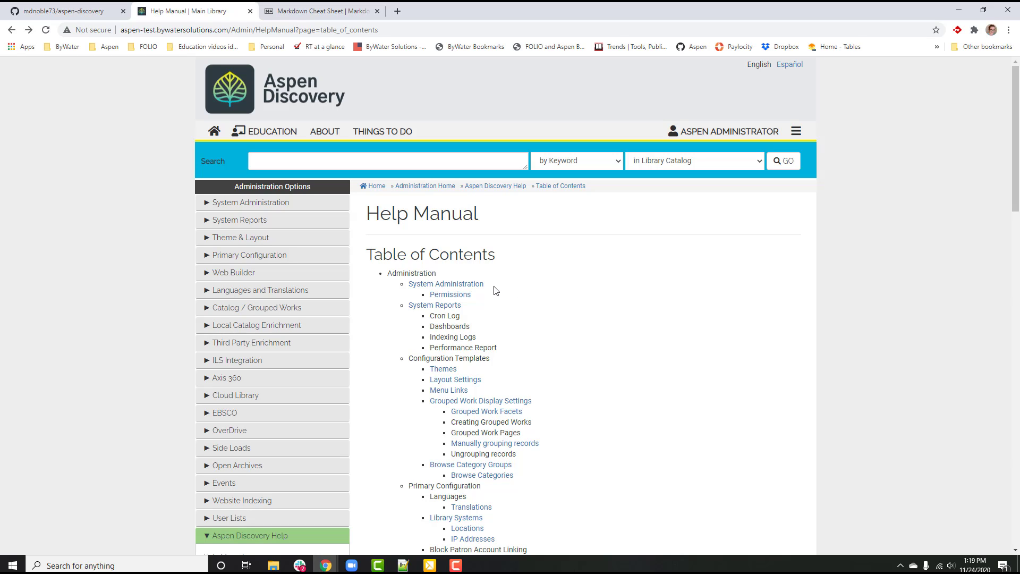
- Fork the original aspen-discovery repository to the signed-in GitHub account
click(82, 13)
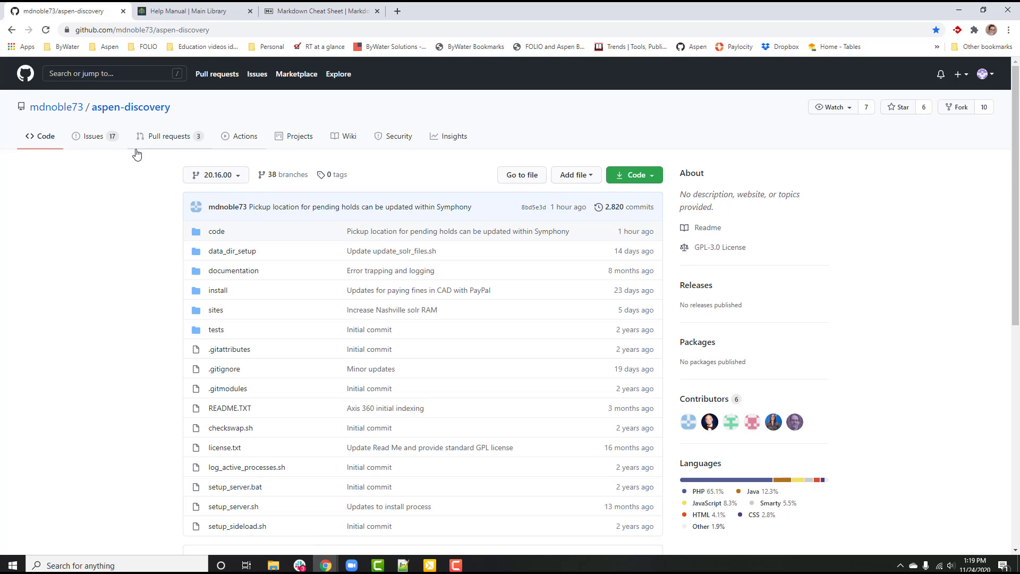
mouse_move(33, 108)
click(957, 110)
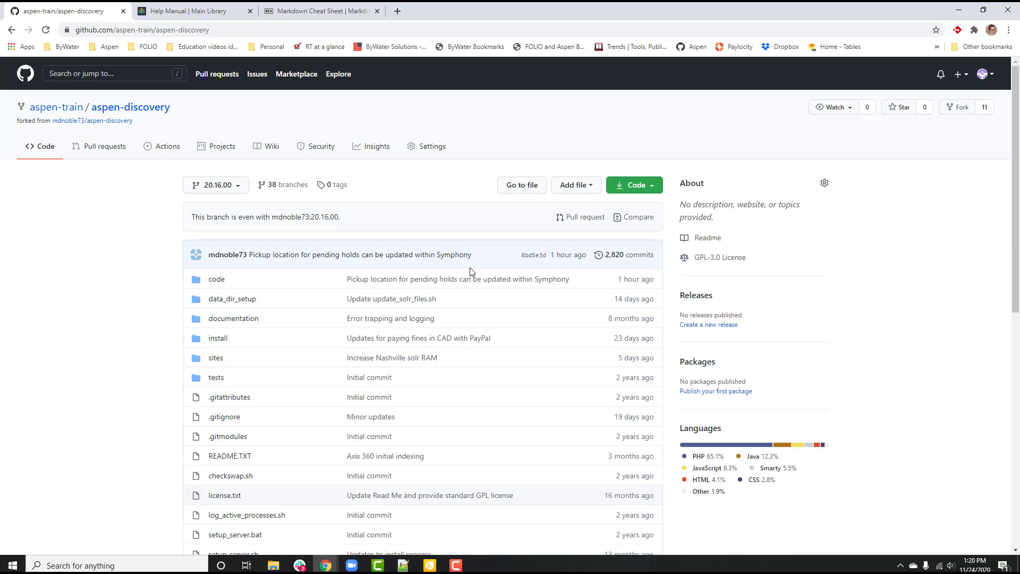
- Open the code/web/manual folder in the forked aspen-discovery repository
click(218, 282)
scroll(266, 343, down, 4)
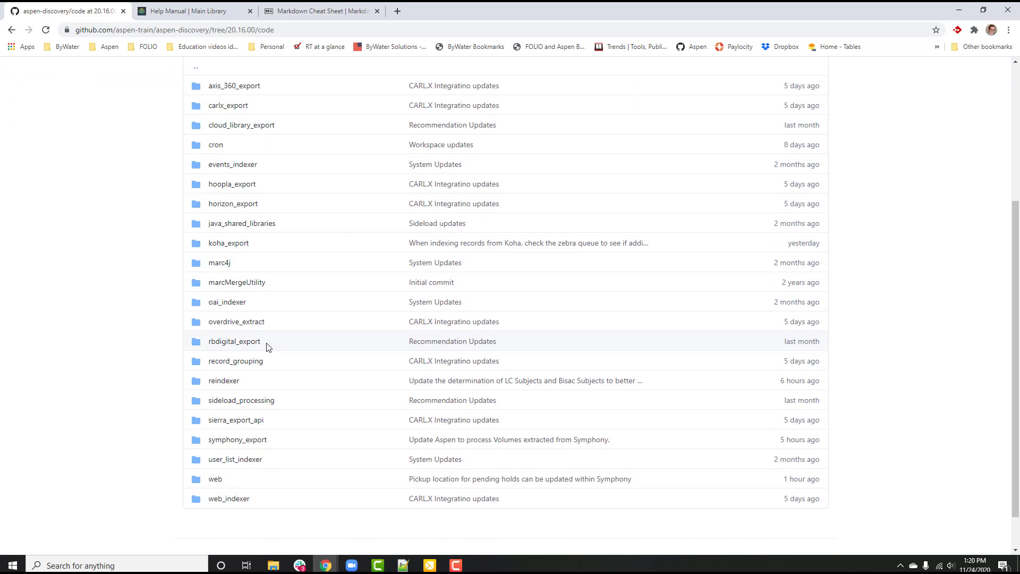
scroll(266, 346, down, 2)
click(218, 431)
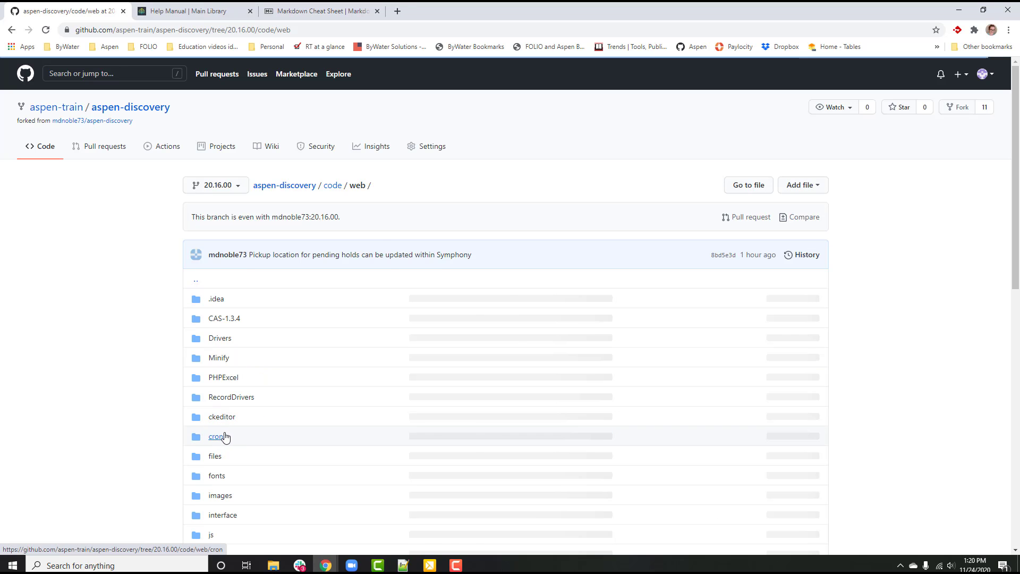
scroll(239, 397, down, 4)
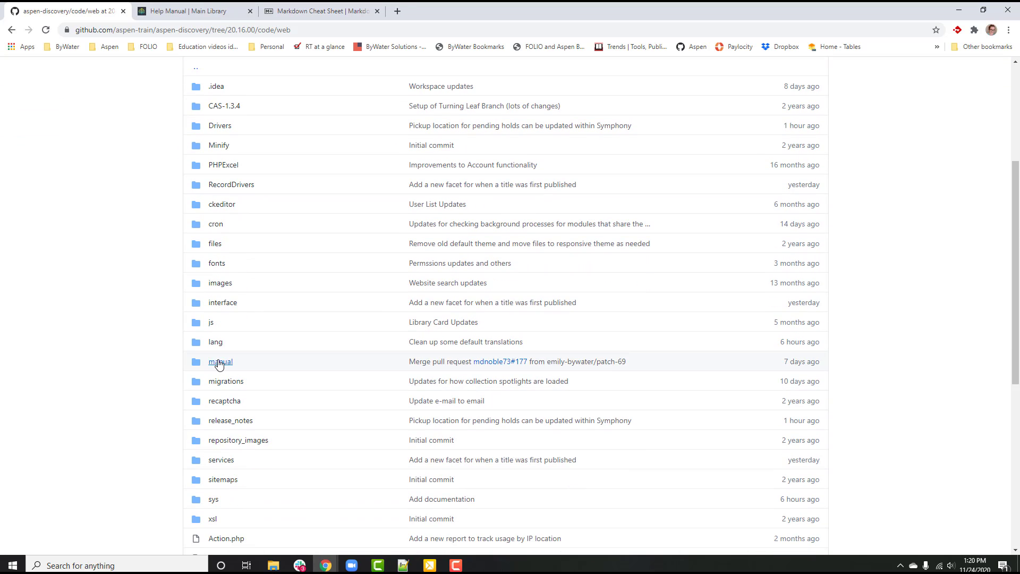
click(220, 363)
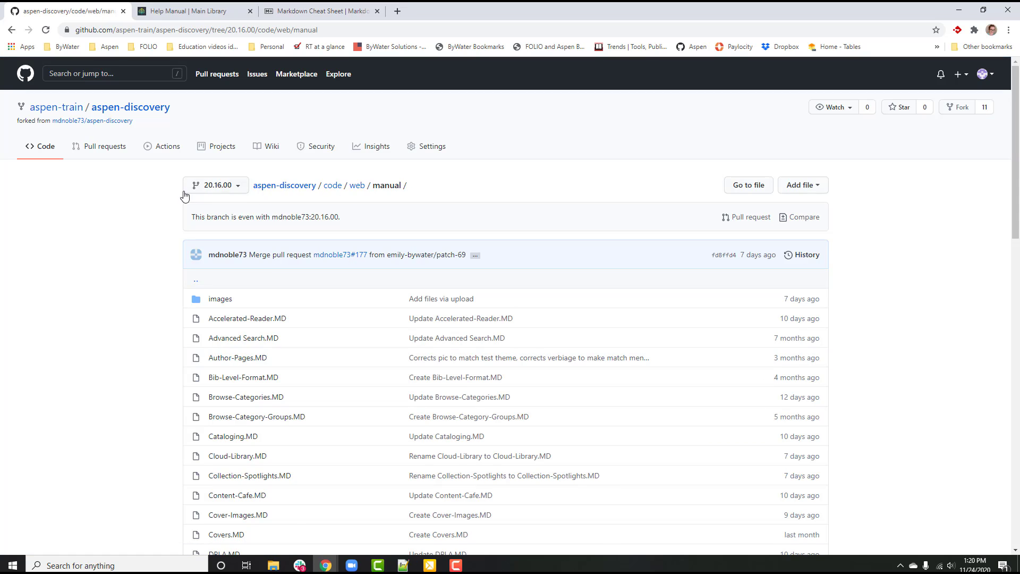
- Compare the files in the manual folder with the table of contents of the Help Manual
scroll(740, 481, down, 3)
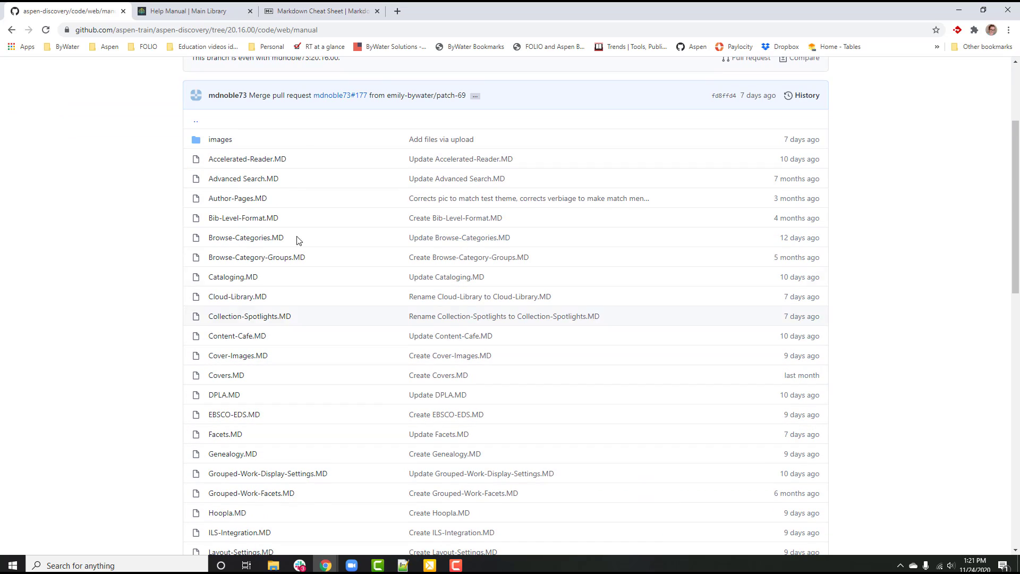
click(178, 10)
scroll(595, 416, down, 2)
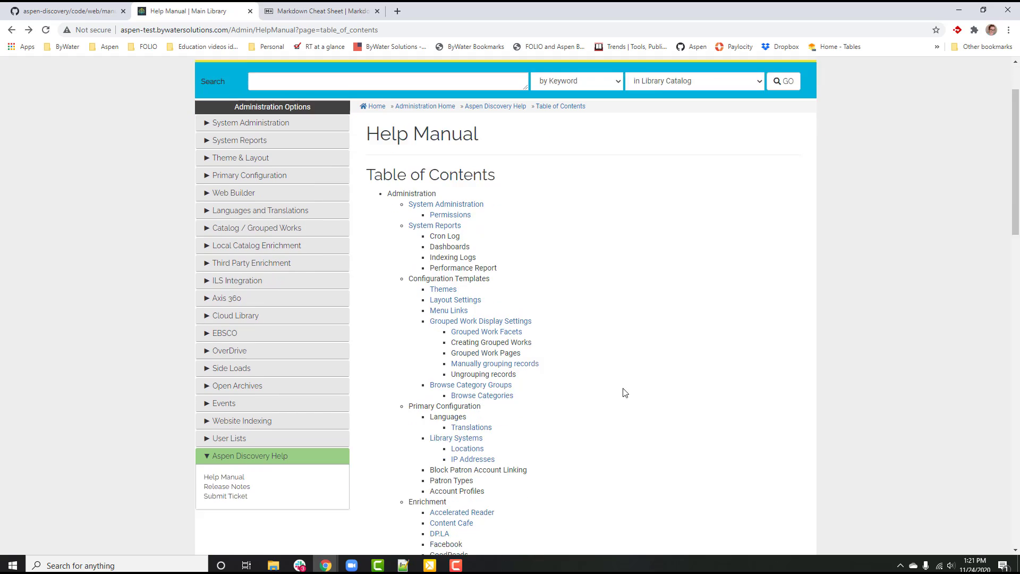
scroll(542, 383, up, 2)
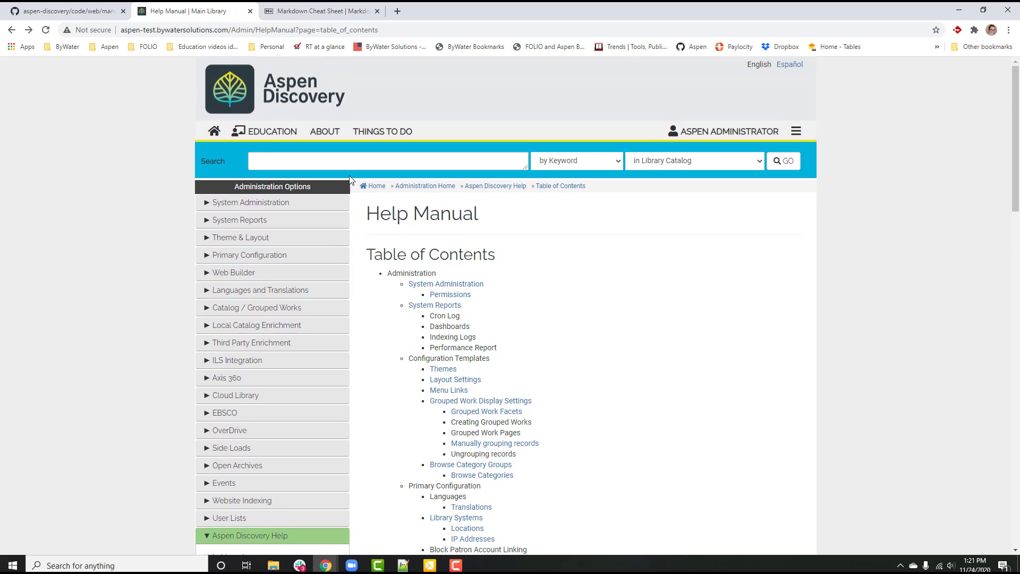
- Return to the forked repository's manual folder on GitHub and open its images folder
click(86, 9)
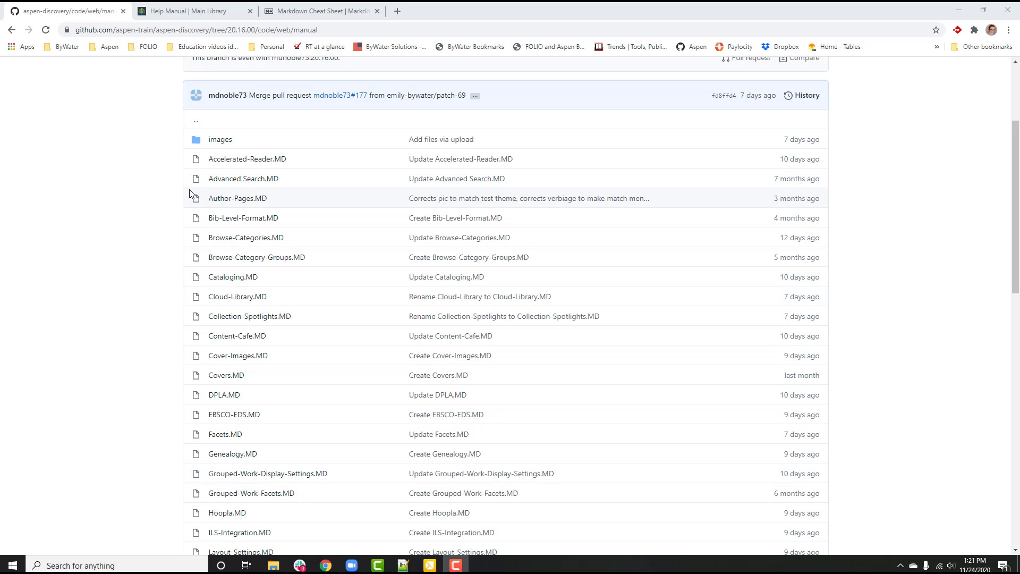
click(223, 142)
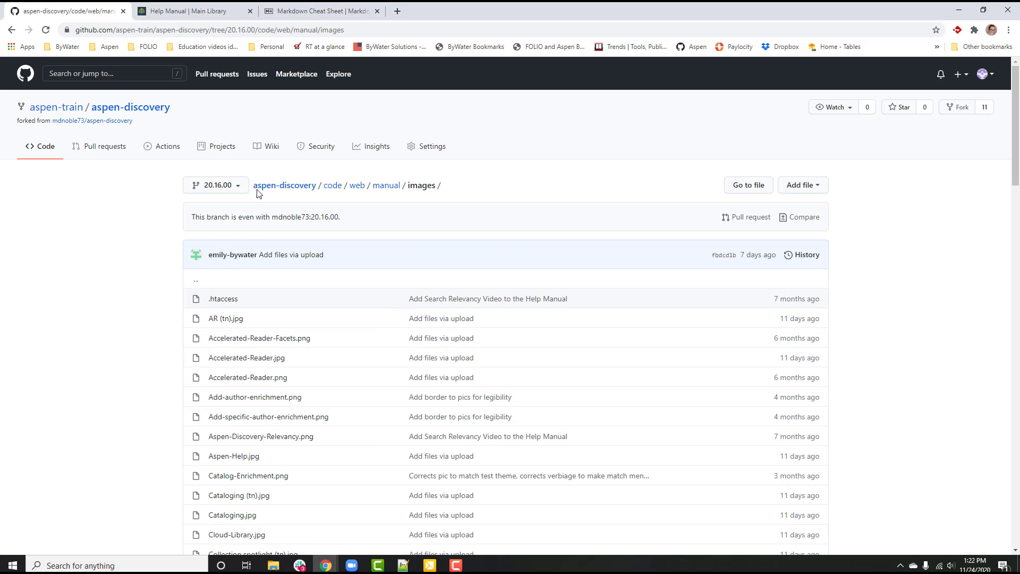
- Switch to the Help Manual and open its System Administration page
click(189, 7)
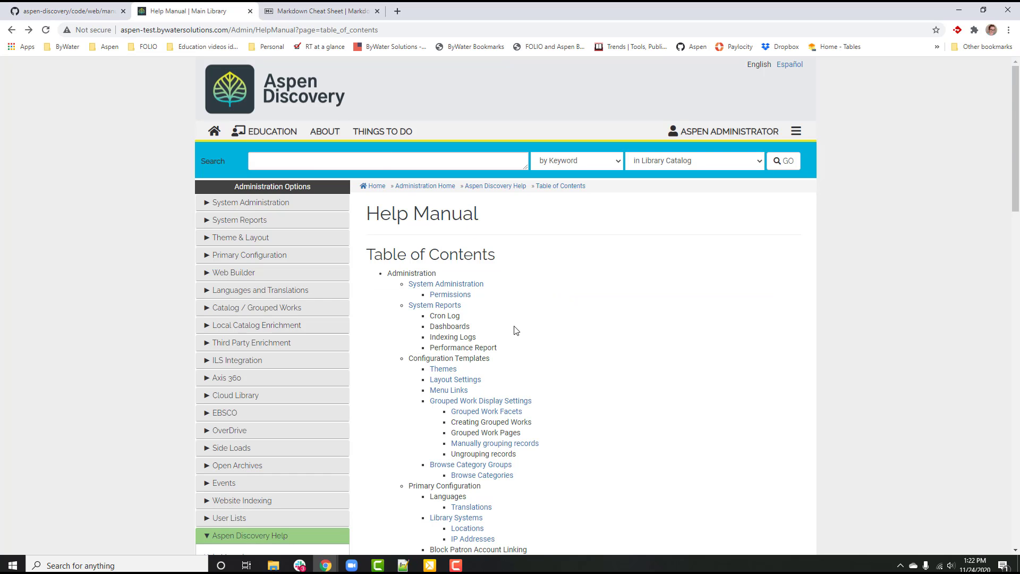
click(472, 285)
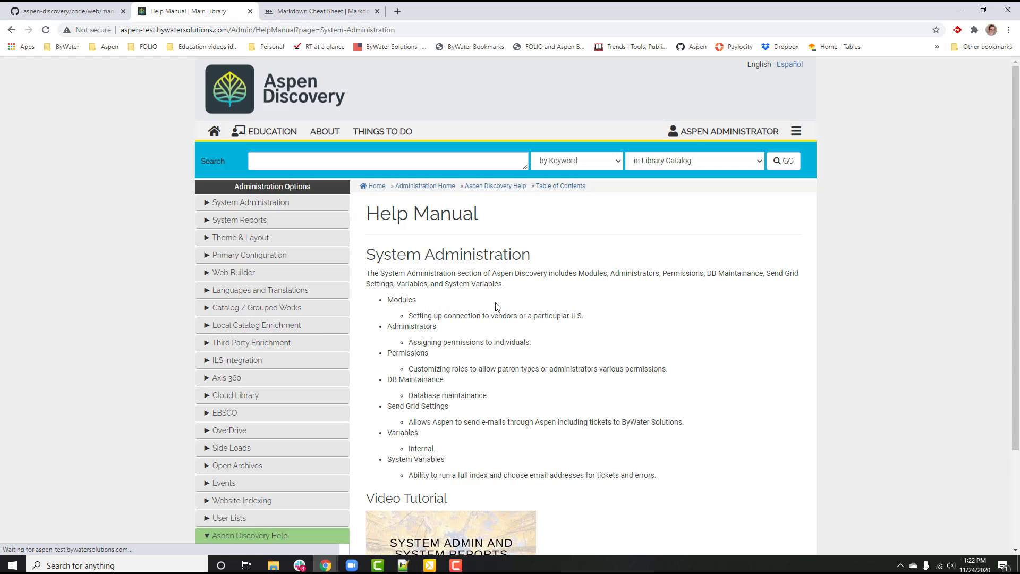
- Return to the images folder of the forked GitHub repository and add Axis 360.png to its file upload
scroll(652, 346, down, 3)
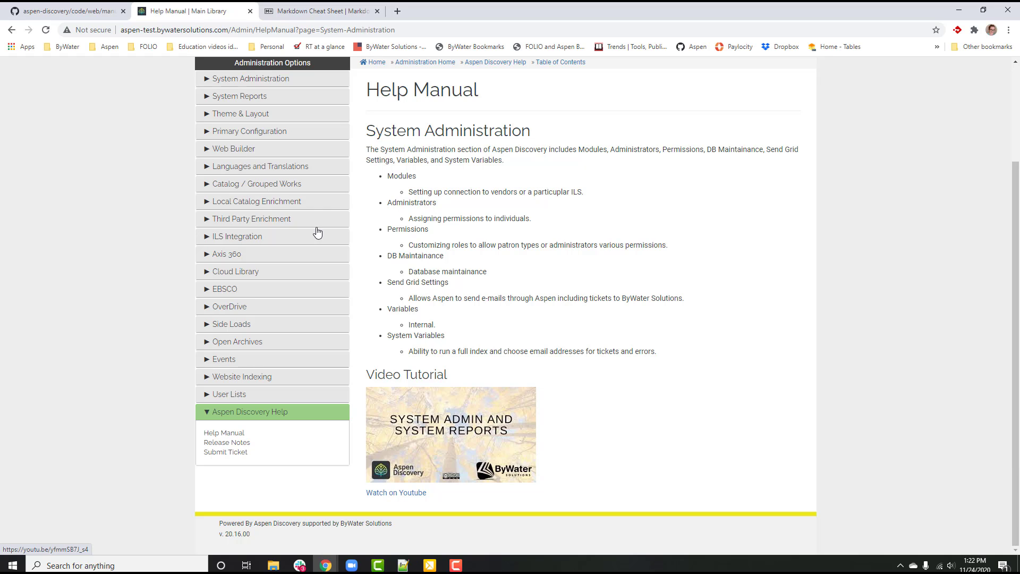
click(53, 13)
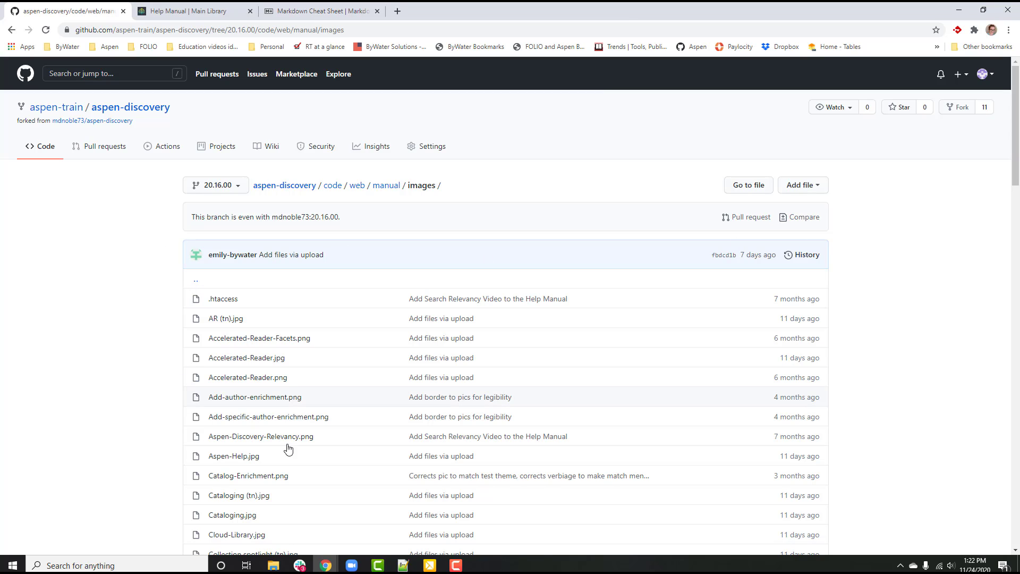
click(804, 186)
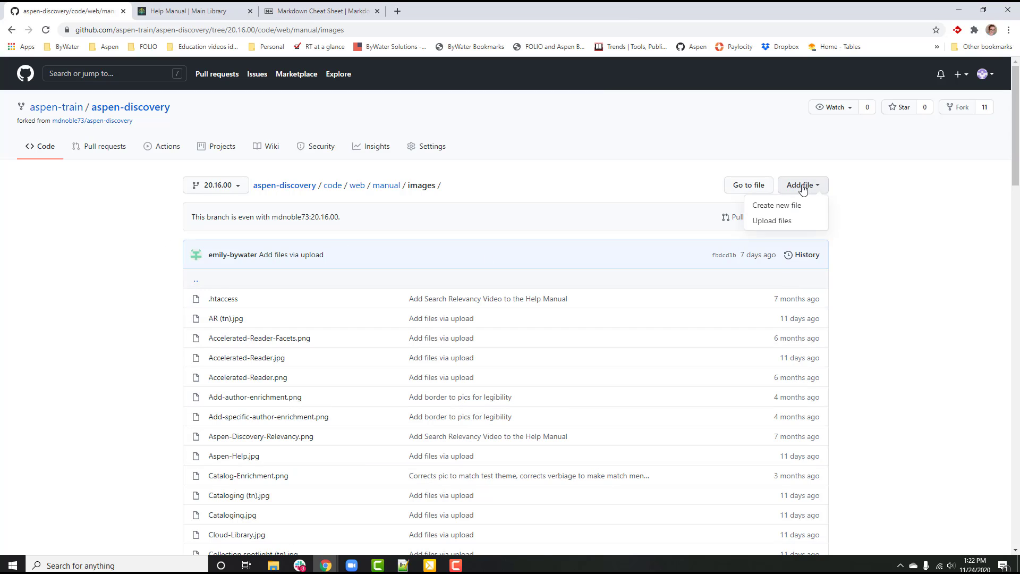
click(795, 218)
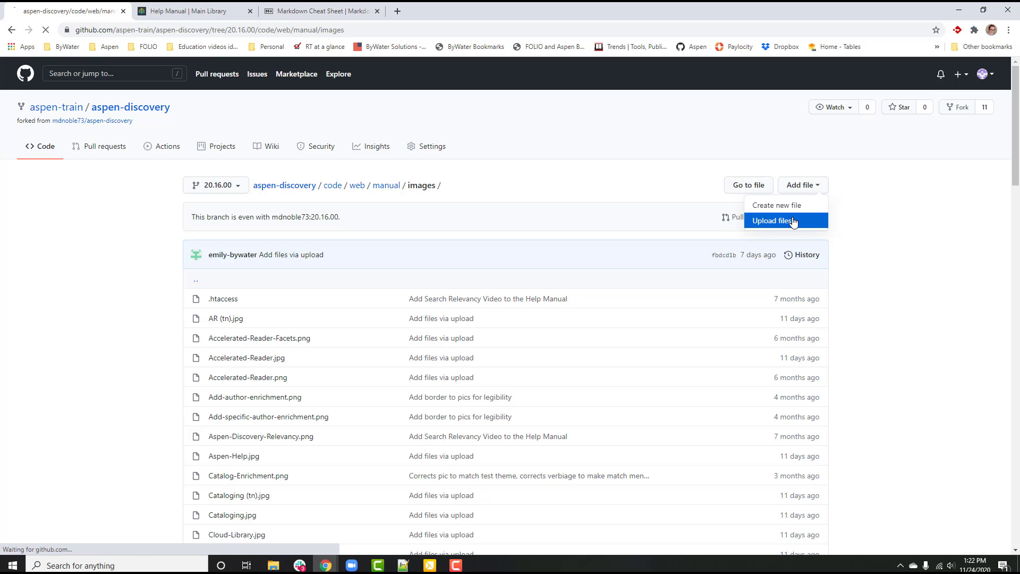
click(526, 293)
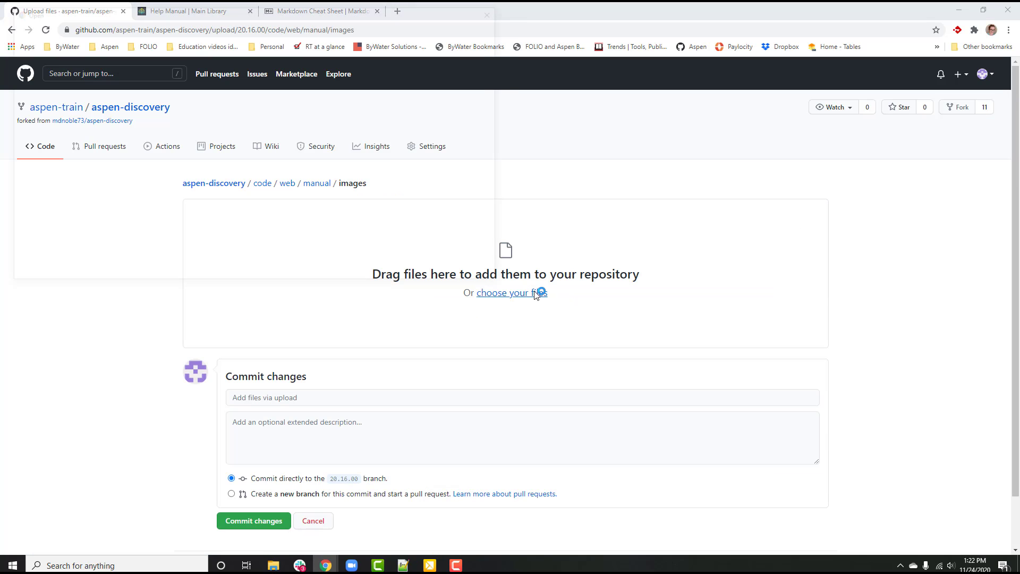
double_click(193, 112)
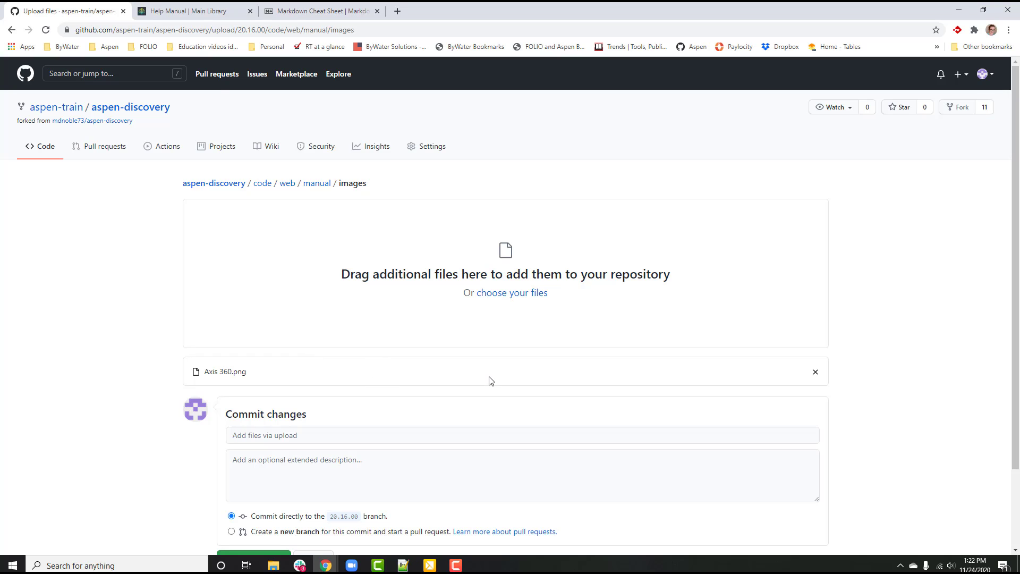
- Commit the image upload directly to the 20.16.00 branch with the default commit message
scroll(491, 382, down, 1)
scroll(491, 381, down, 1)
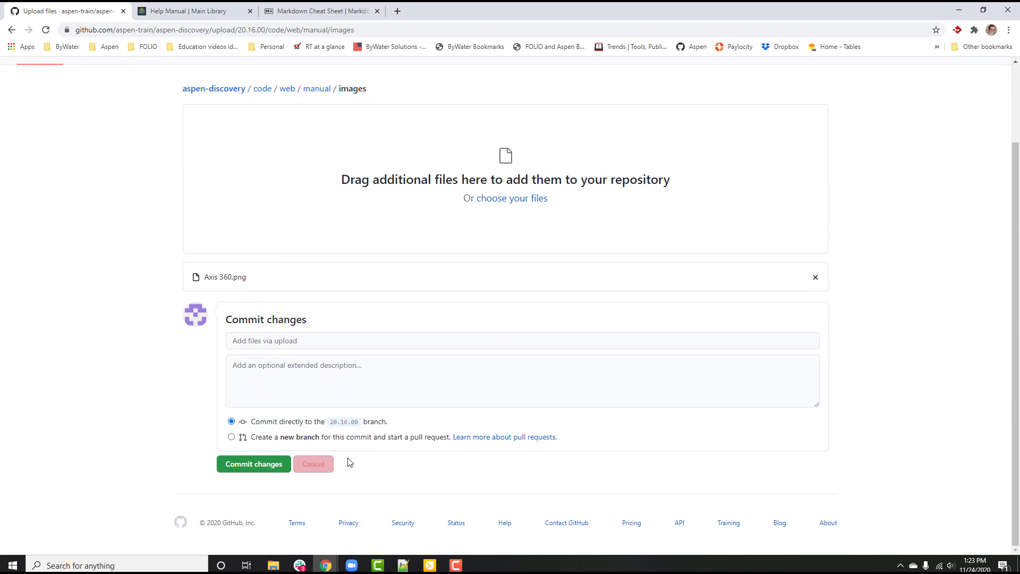
click(270, 465)
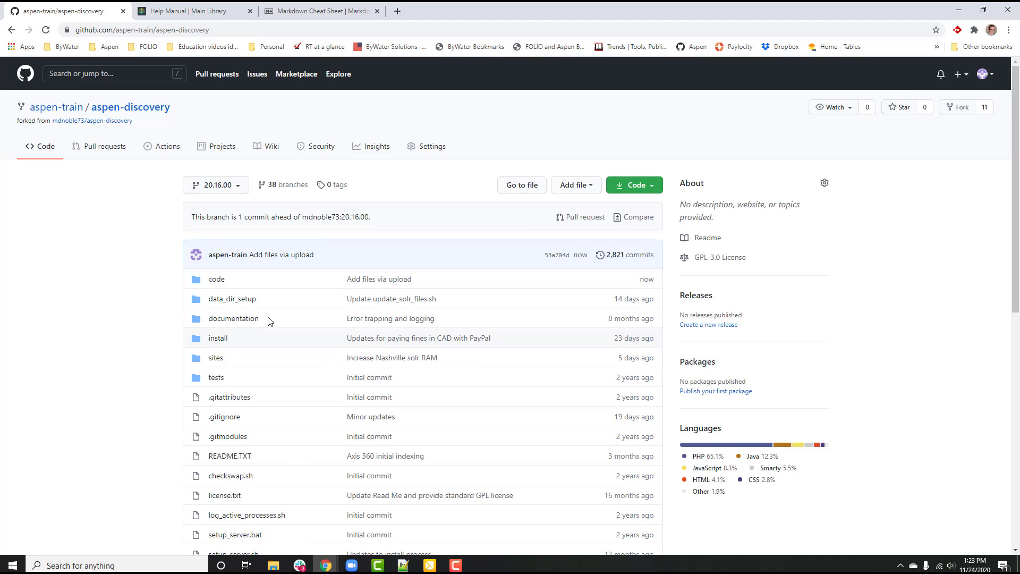
- Open the code/web/manual folder again from the root of the forked repository
click(219, 281)
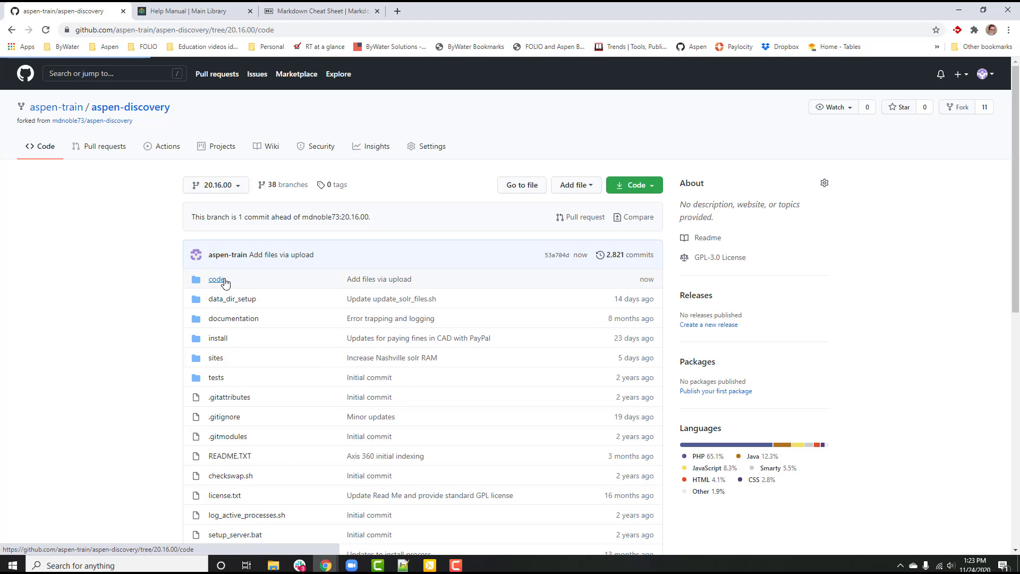
scroll(229, 450, down, 5)
click(215, 433)
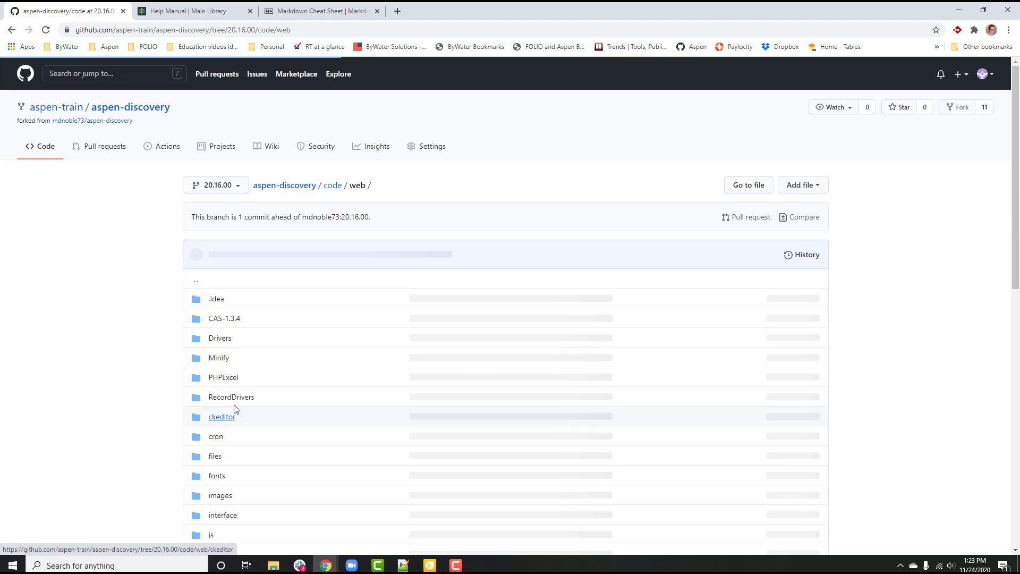
scroll(237, 326, down, 5)
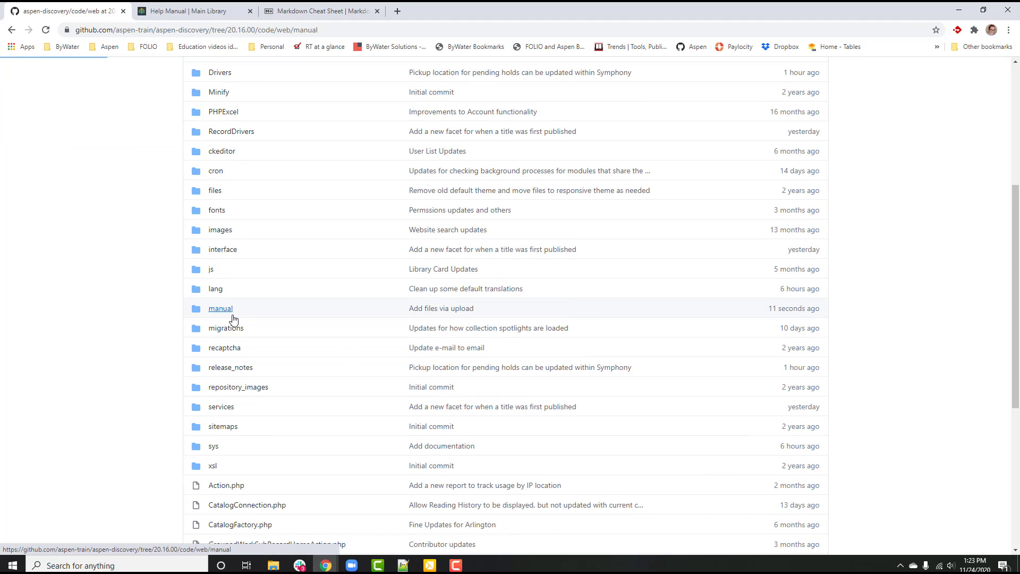
click(228, 311)
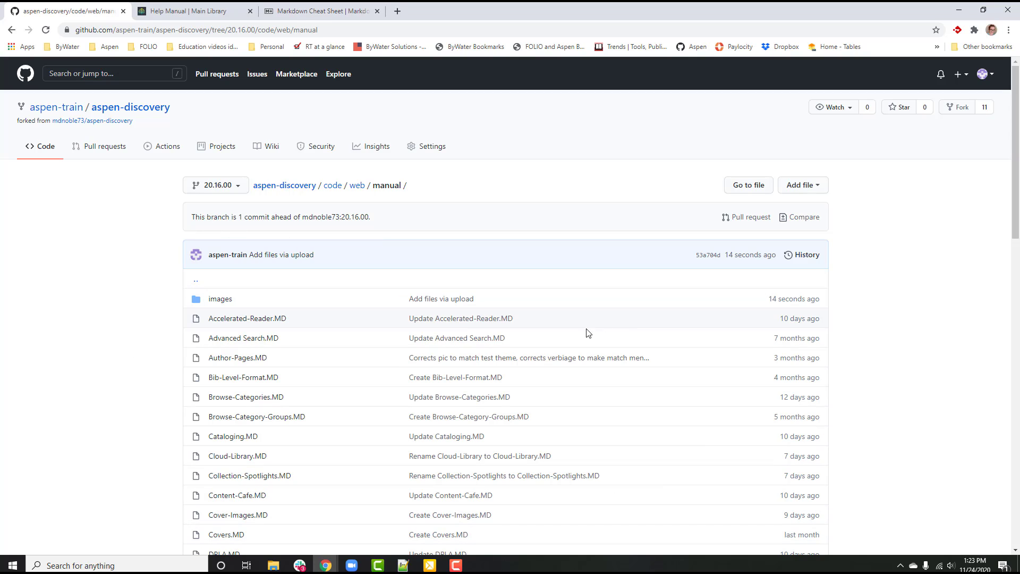
- Create a new file in the manual folder and place the cursor in its empty body
click(814, 187)
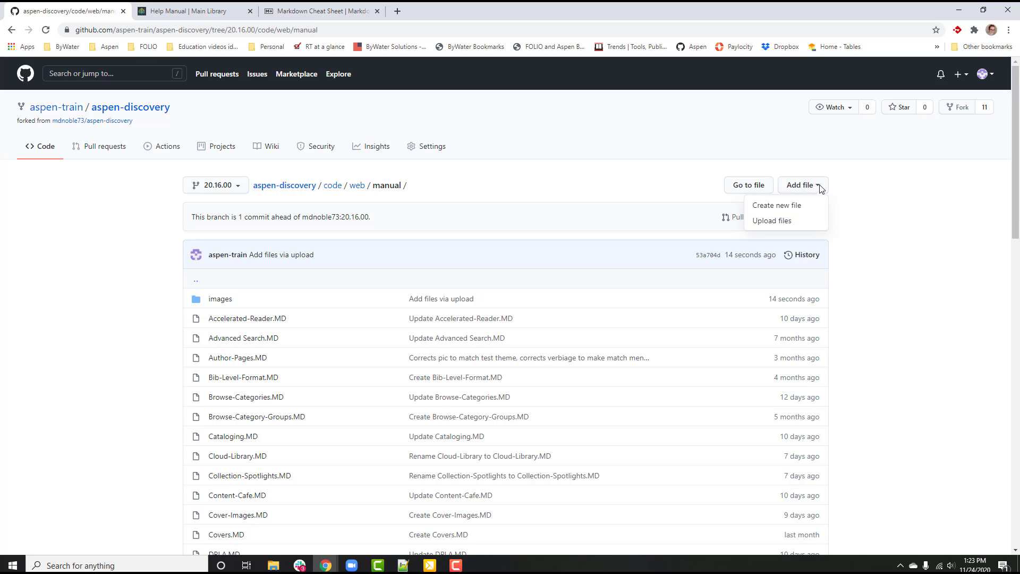
click(803, 207)
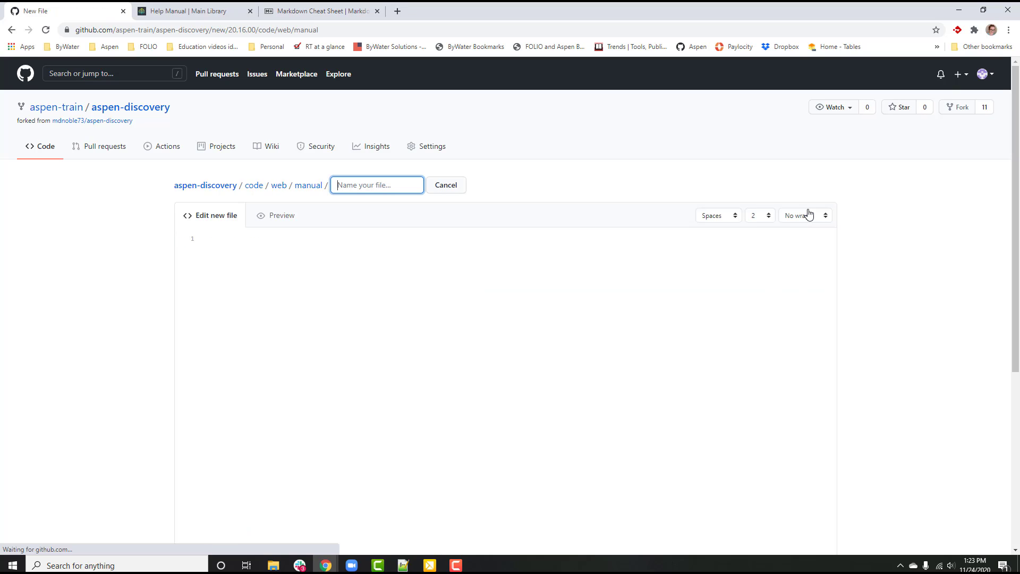
click(268, 243)
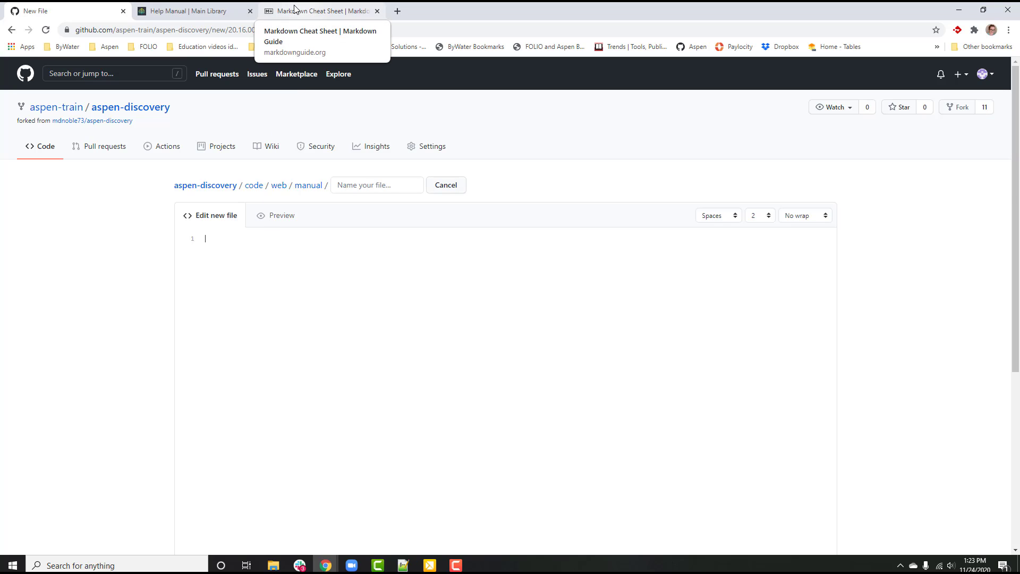
- Look up the heading syntax in the Markdown Cheat Sheet and compare it with the headings on the Help Manual's System Administration page
click(365, 13)
scroll(713, 344, down, 1)
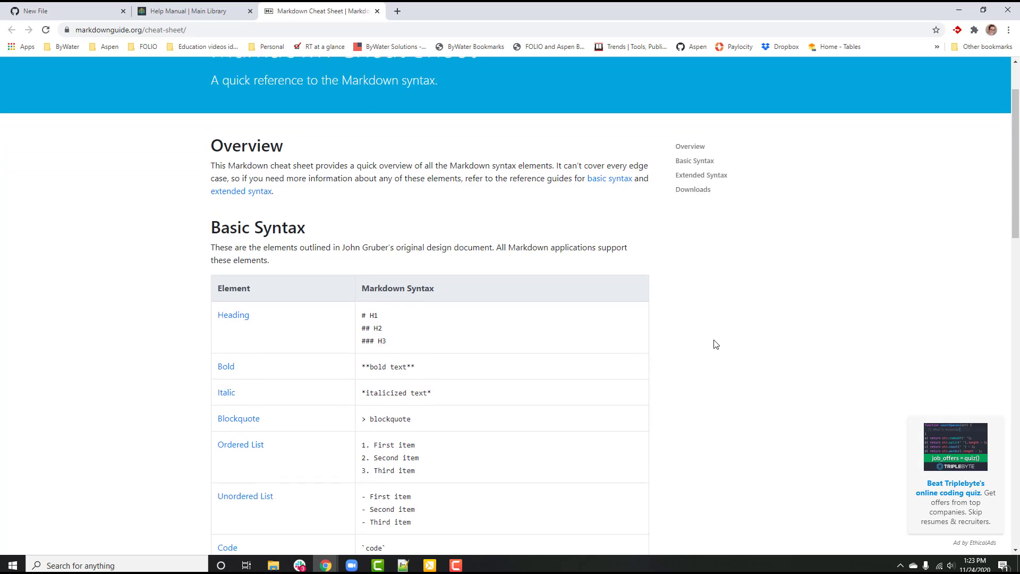
scroll(714, 345, down, 1)
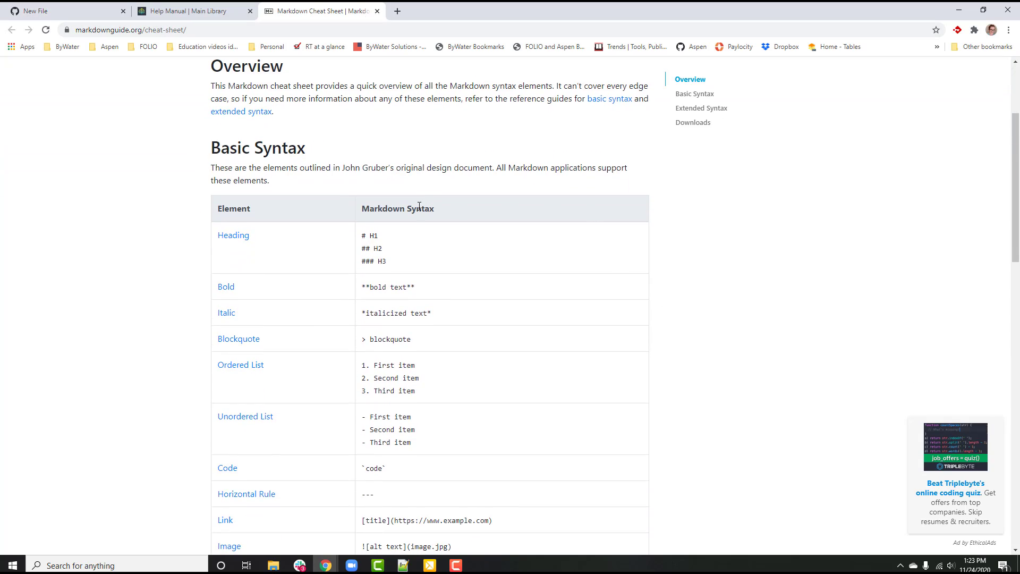
scroll(419, 206, down, 1)
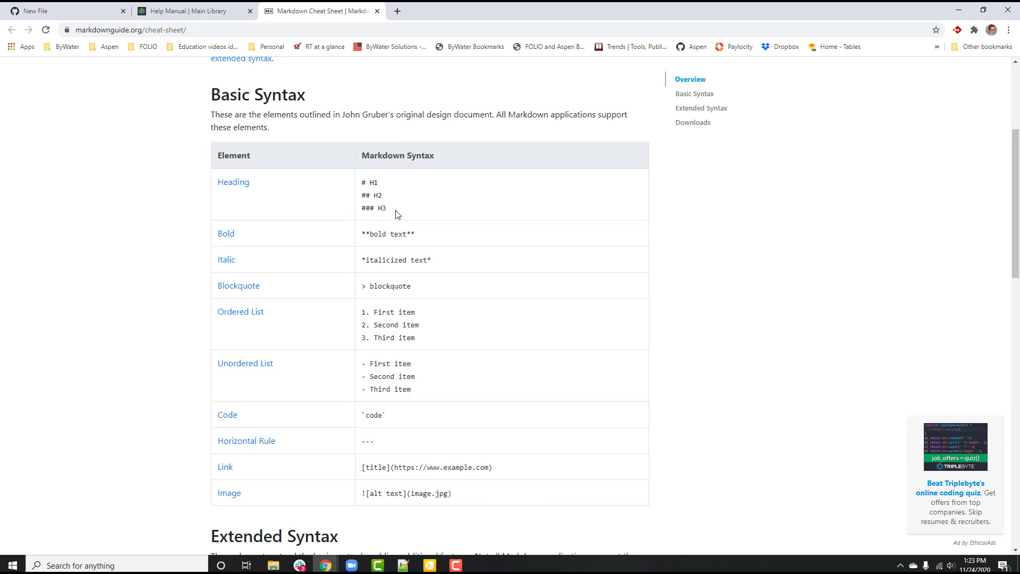
double_click(368, 197)
click(211, 18)
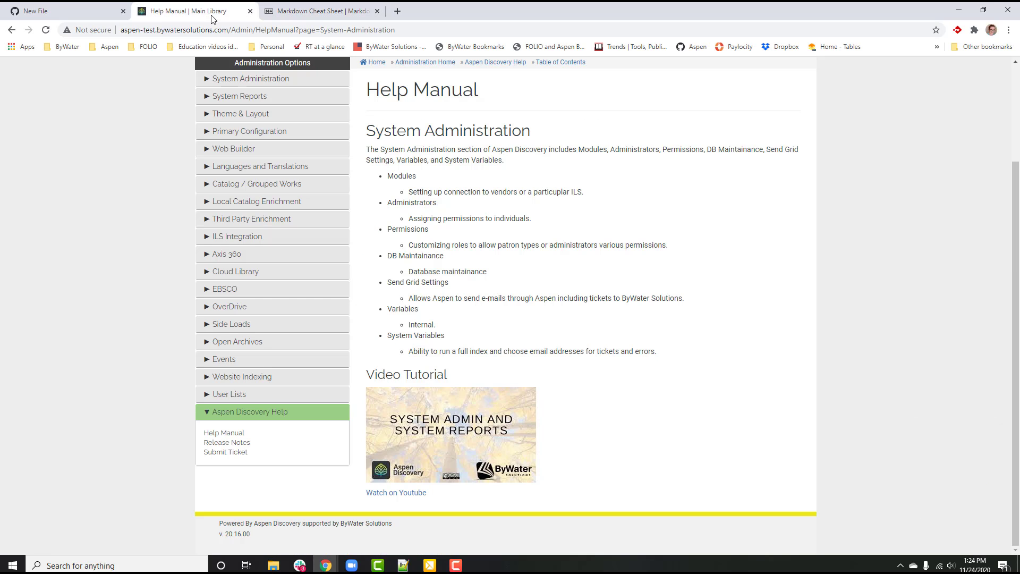
- Return to the new GitHub file, enter the heading "##Axis 360" and paste the Axis 360 module description on line 3
click(109, 12)
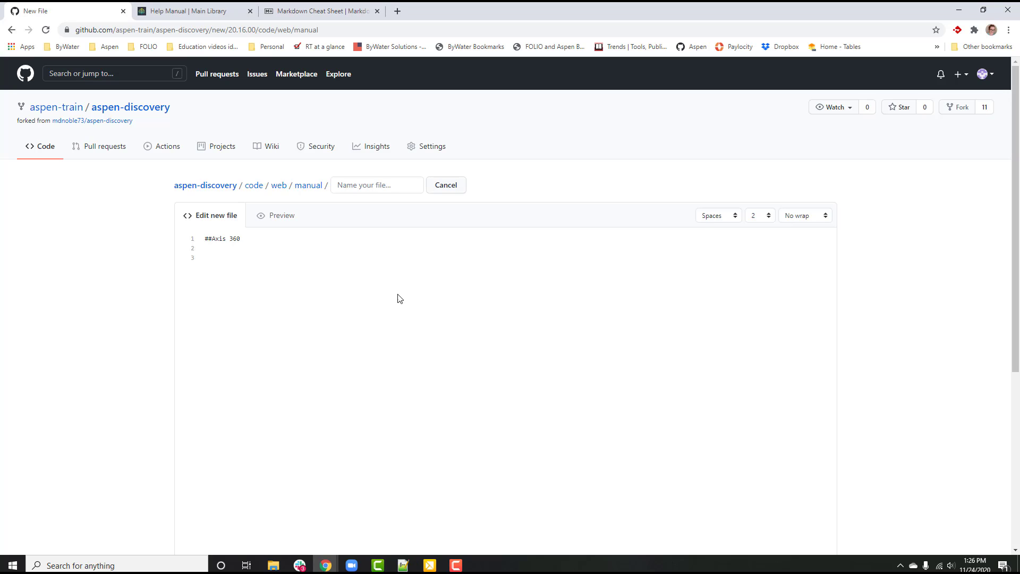
click(821, 219)
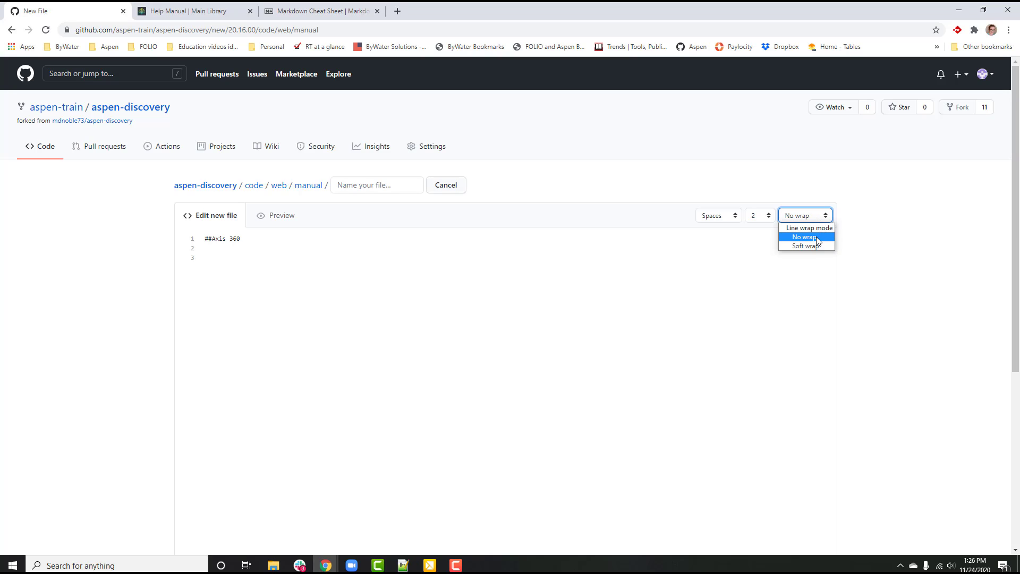
click(827, 237)
click(215, 257)
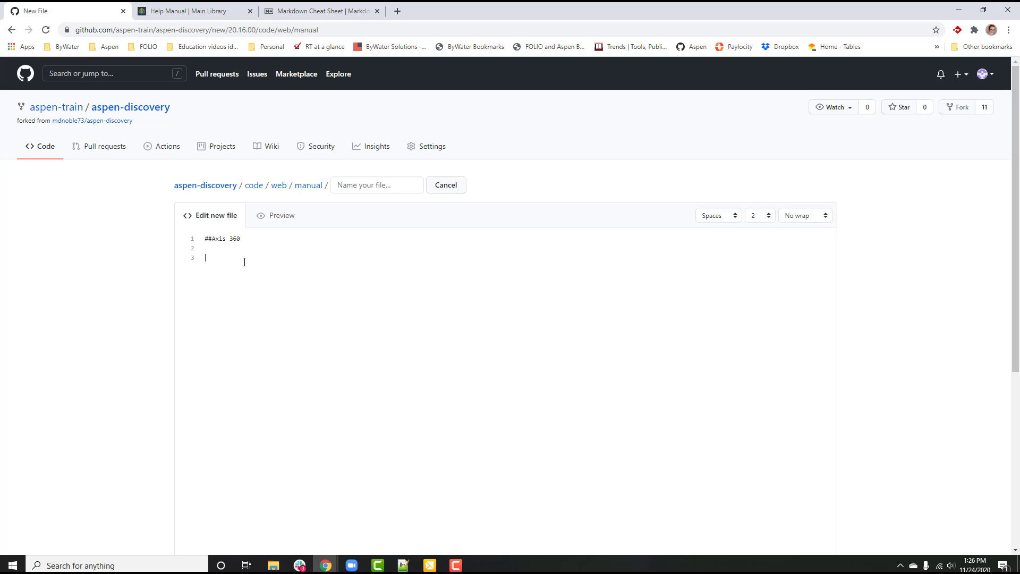
key(ctrl+v)
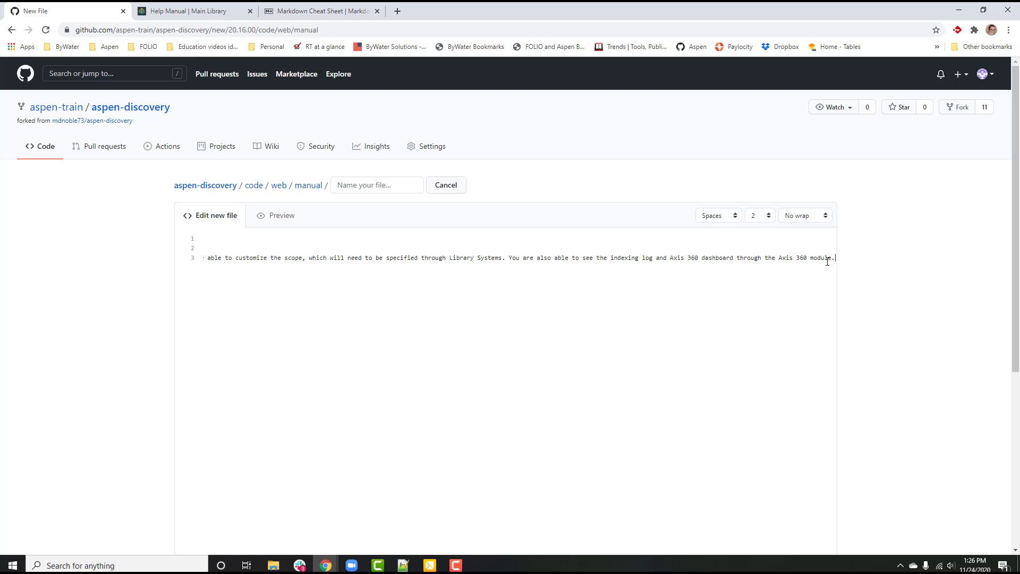
- Set the editor's line wrap mode to Soft wrap and place the cursor at the end of the description
click(804, 215)
click(806, 246)
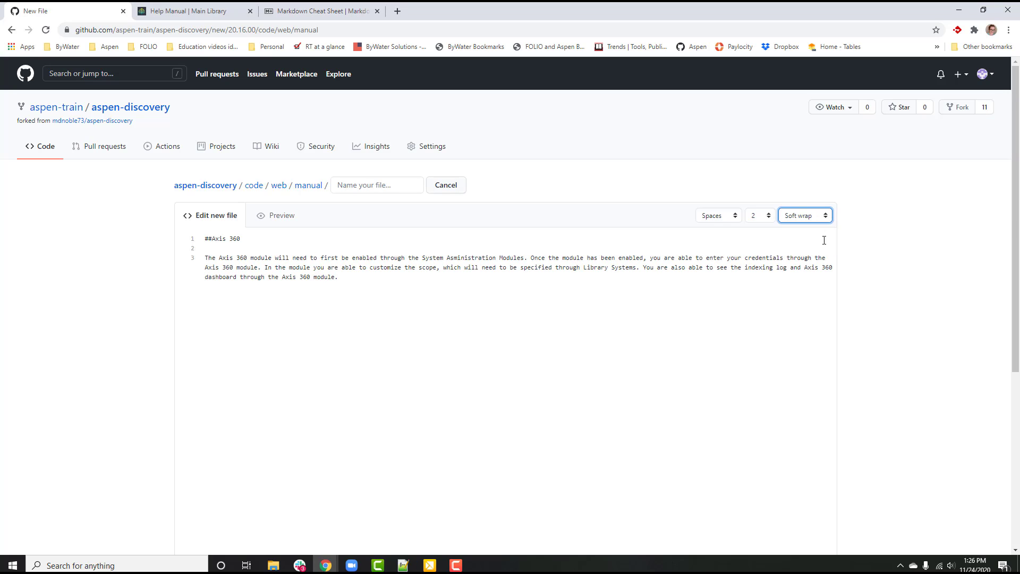
click(391, 282)
- Look up the link and image syntax in the Markdown Cheat Sheet's basic syntax table
click(307, 11)
click(659, 352)
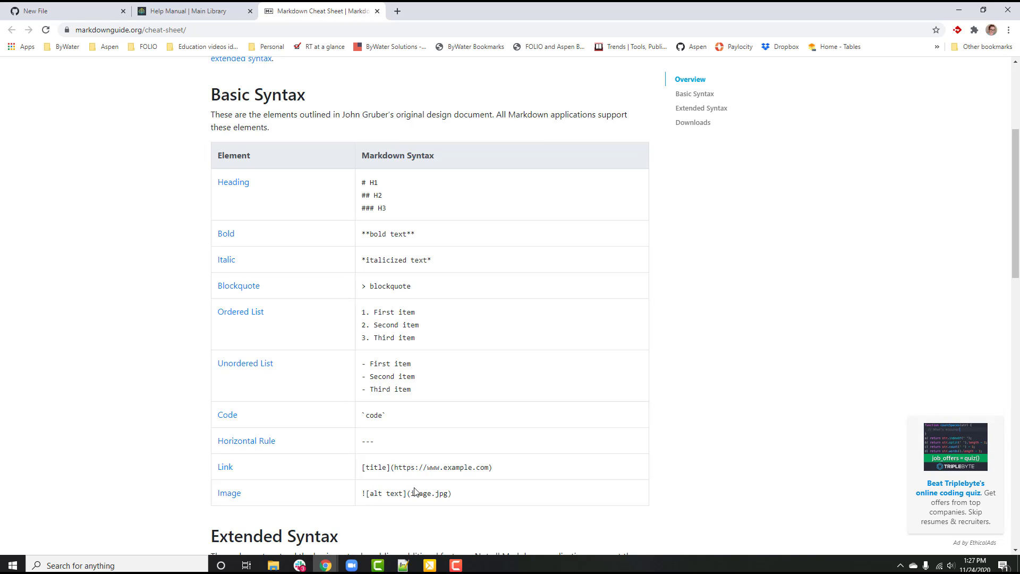
scroll(531, 505, down, 2)
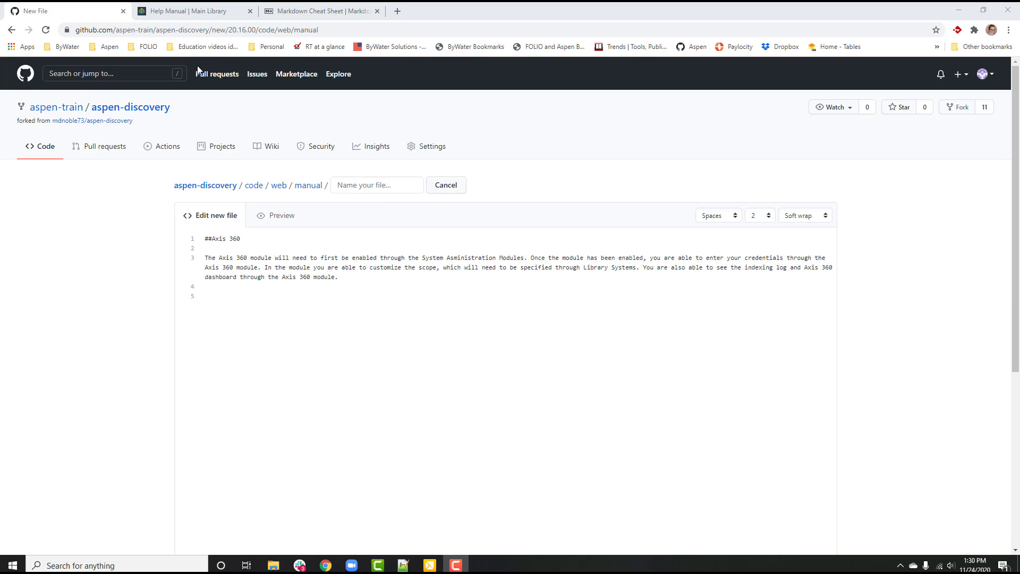
click(308, 14)
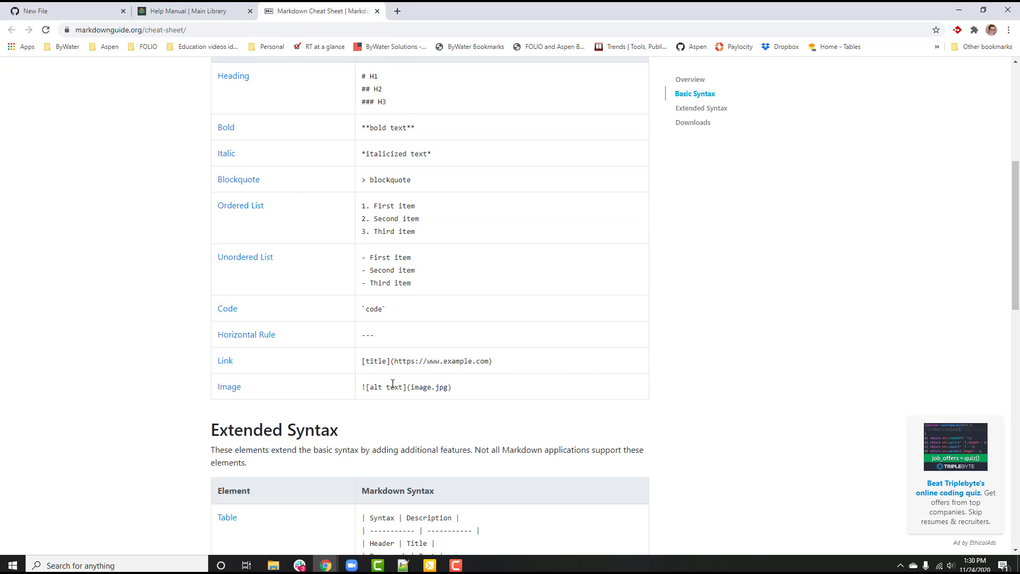
click(99, 14)
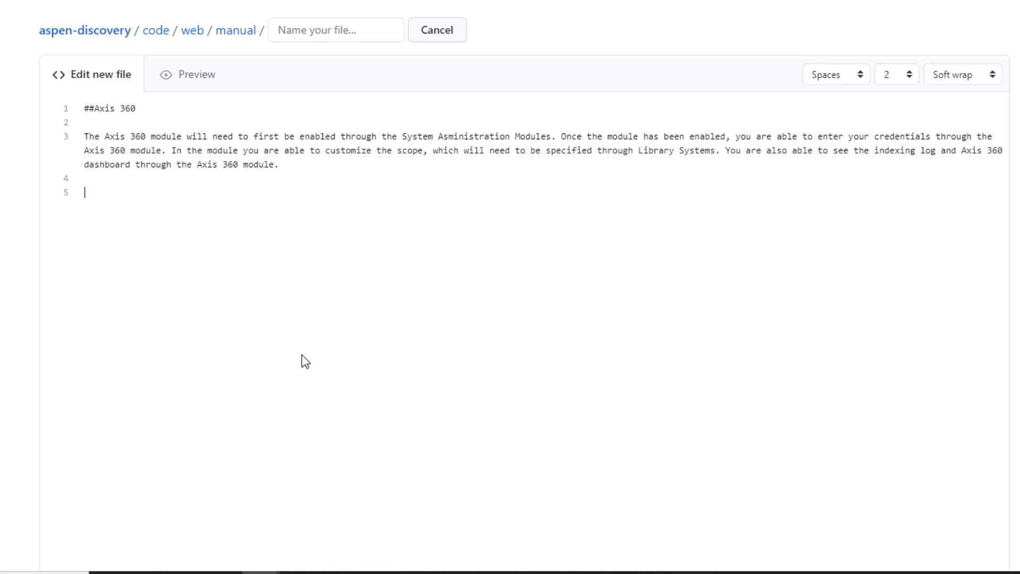
text([![Axis 360](/manual/images/Axis-360.jpg)](https://youtu.be/w8cF7XThMAY)  [Watch on Youtube](https://youtu.be/w8cF7XThMAY))
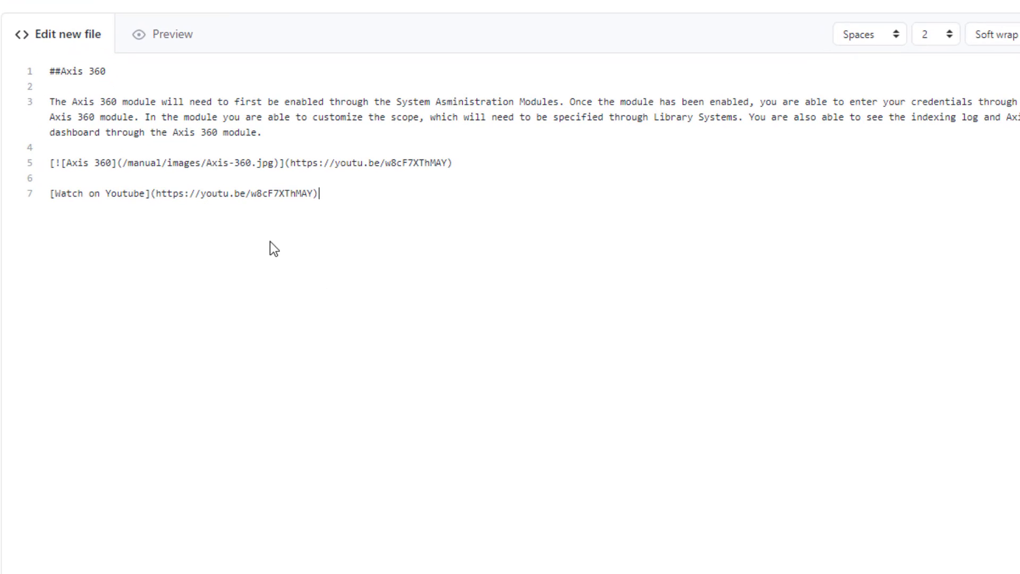
click(50, 162)
drag(59, 161, 118, 162)
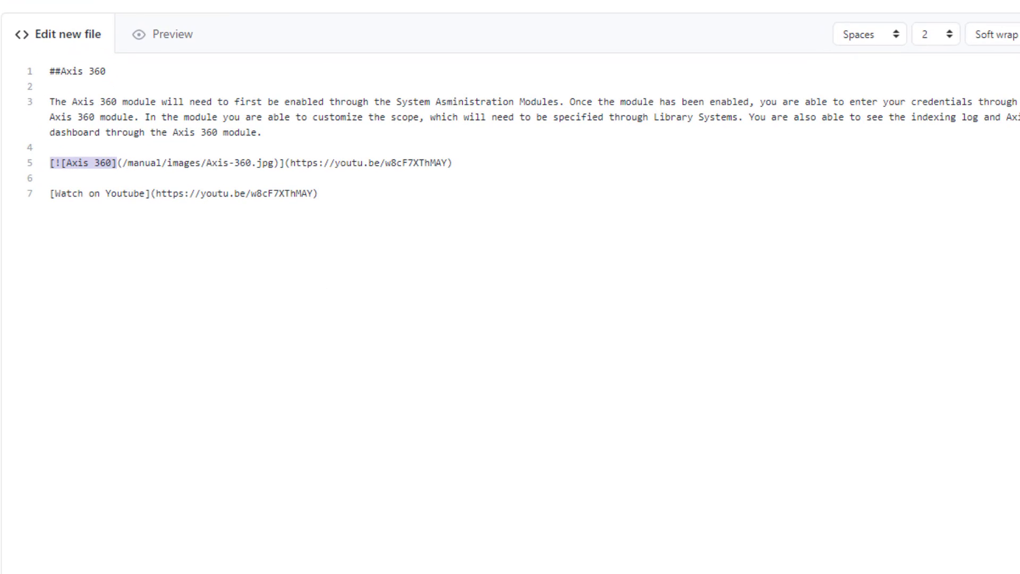
click(221, 1)
click(118, 163)
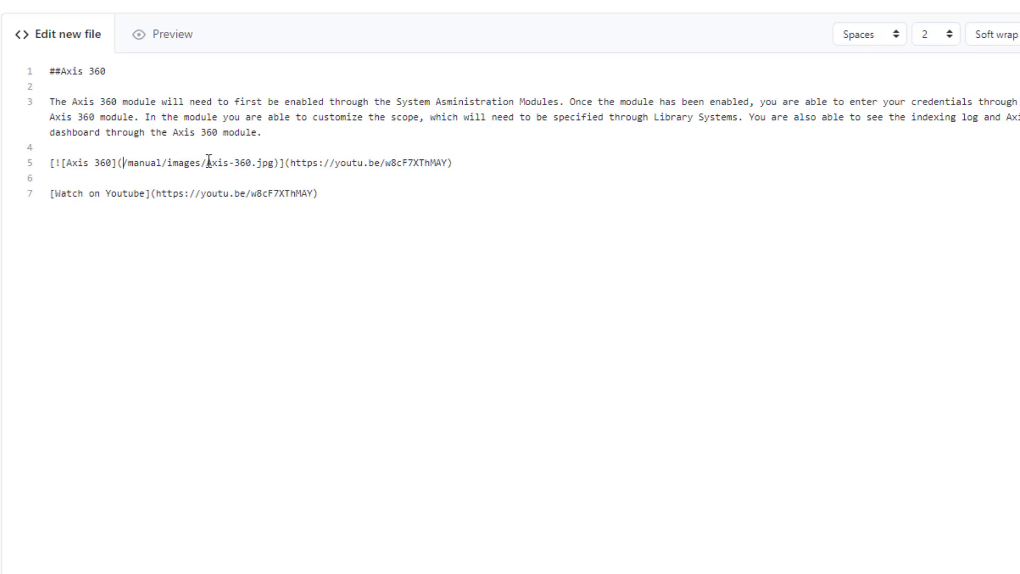
- Change the file extension in the Axis-360 image path on line 5 to png
double_click(263, 162)
text(png)
click(362, 196)
- Compare the image's video address and the "Watch on Youtube" link with the cheat sheet's link syntax
drag(292, 162, 446, 161)
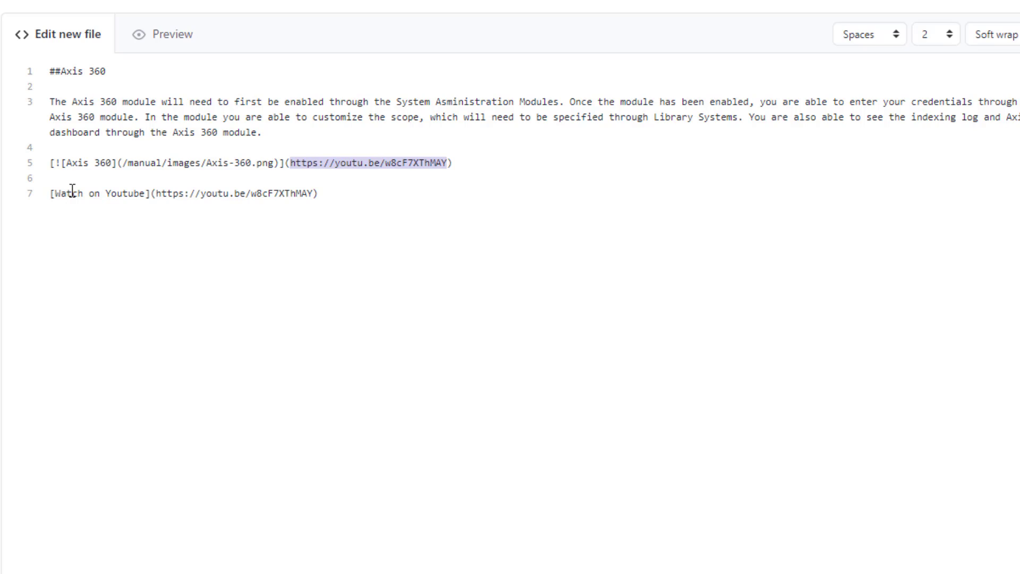
drag(55, 194, 139, 195)
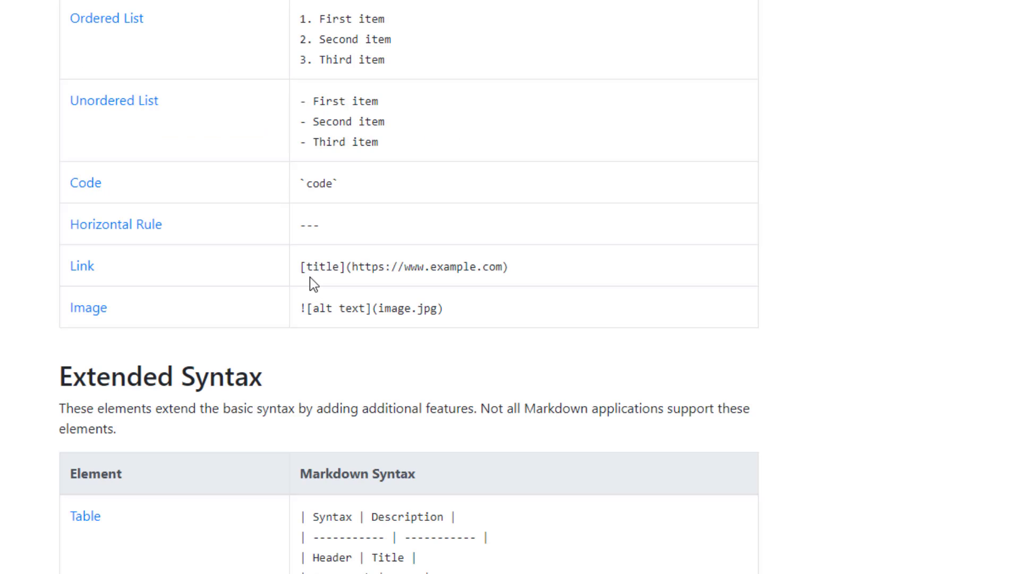
drag(300, 266, 346, 267)
click(525, 270)
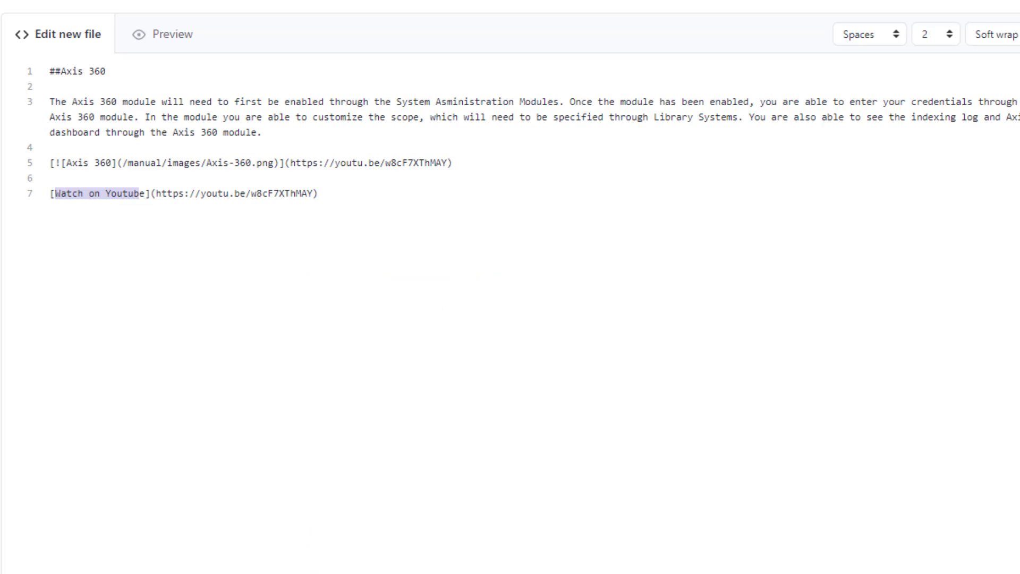
click(392, 194)
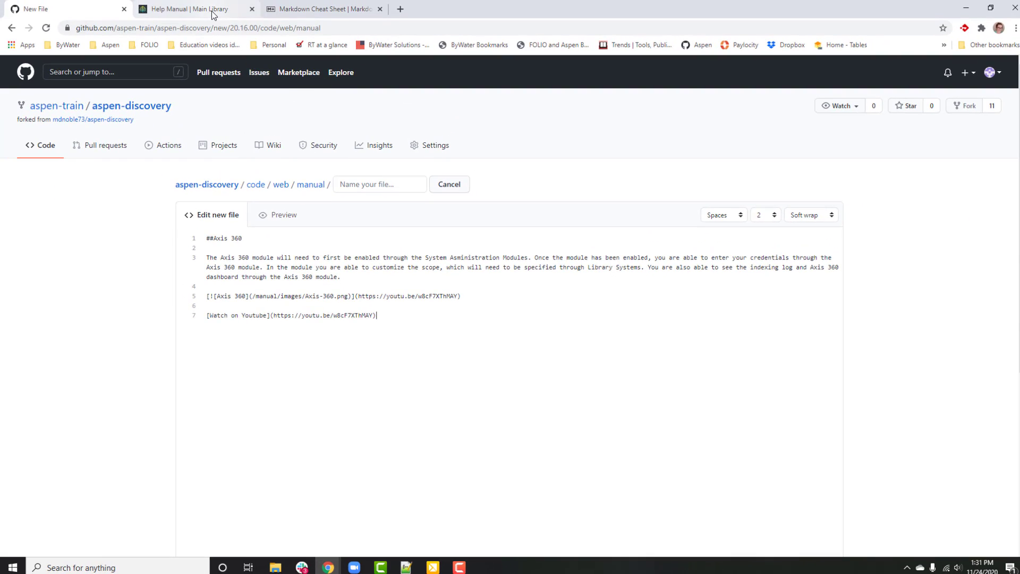
- In the Help Manual site, examine the System Administration page's video tutorial section and test its linked thumbnail
click(213, 10)
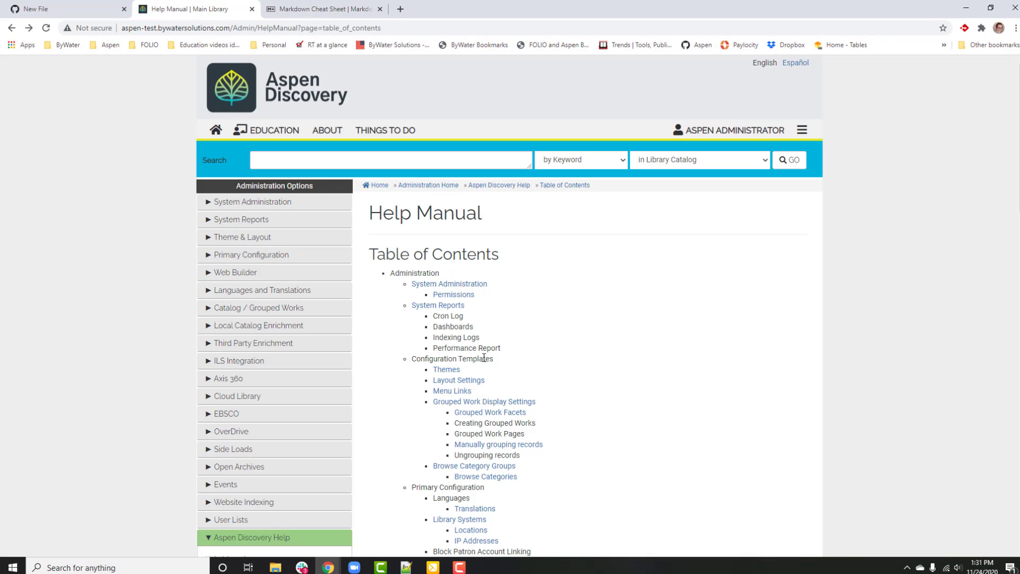
click(458, 285)
scroll(523, 315, down, 3)
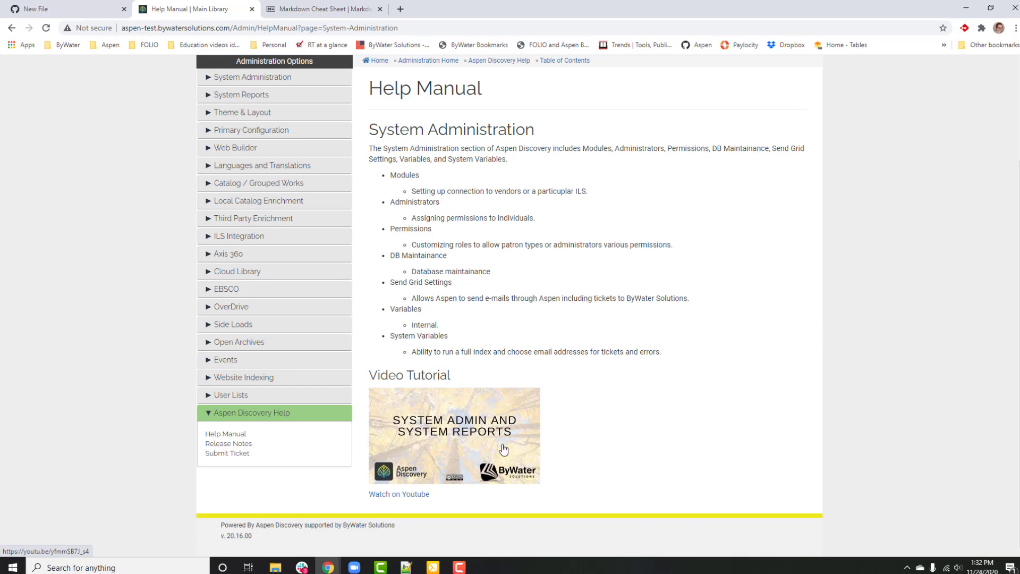
click(486, 448)
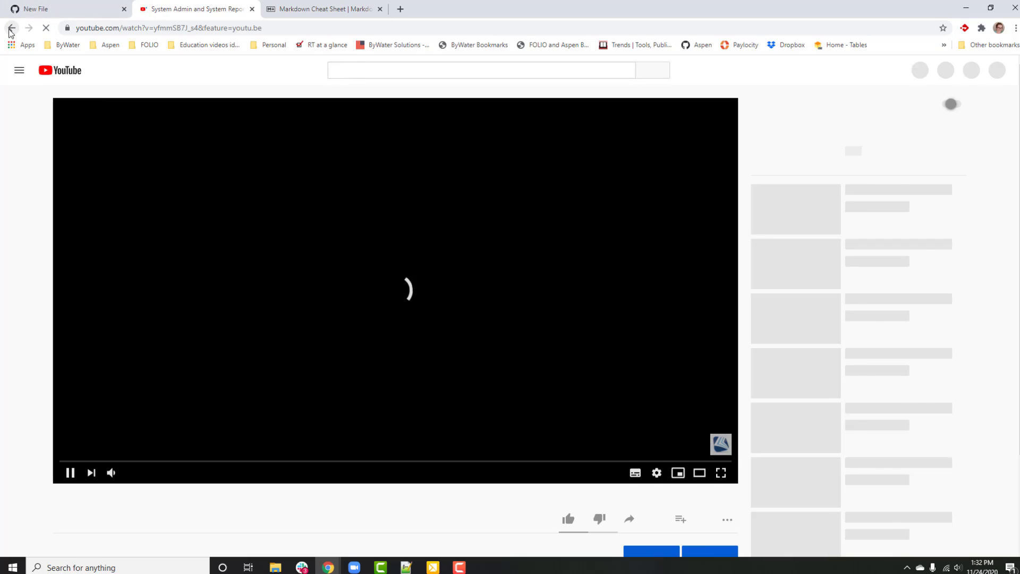
click(11, 28)
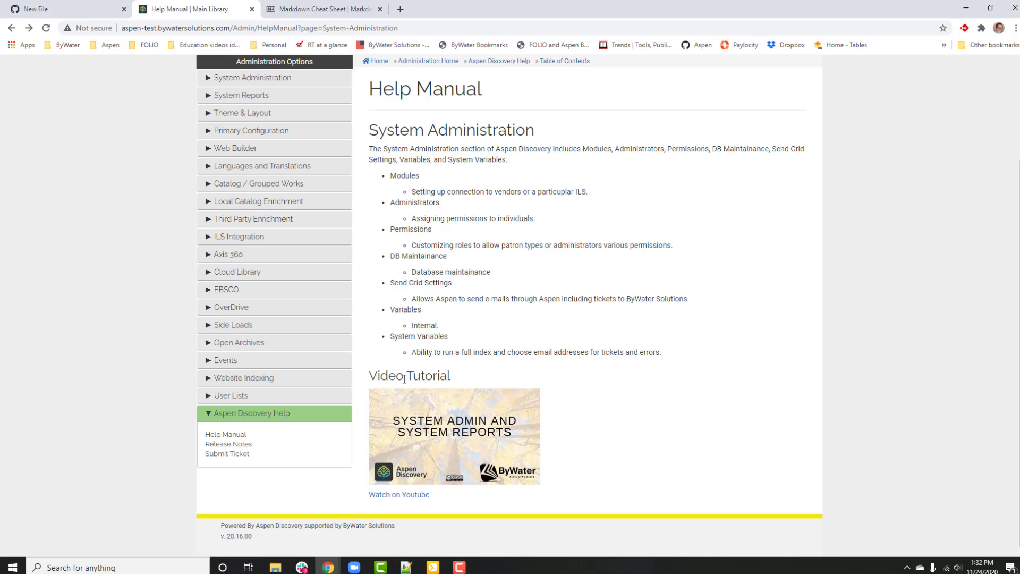
- Back in the new GitHub file, add a "###Video Tutorial" heading above the Axis 360 image line and preview the file
click(88, 10)
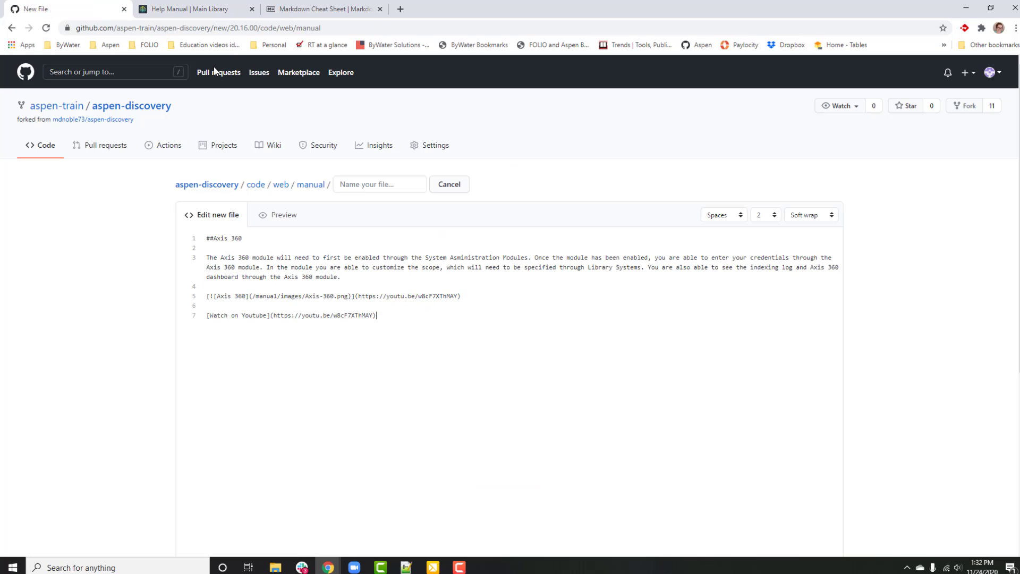
click(351, 285)
key(Return)
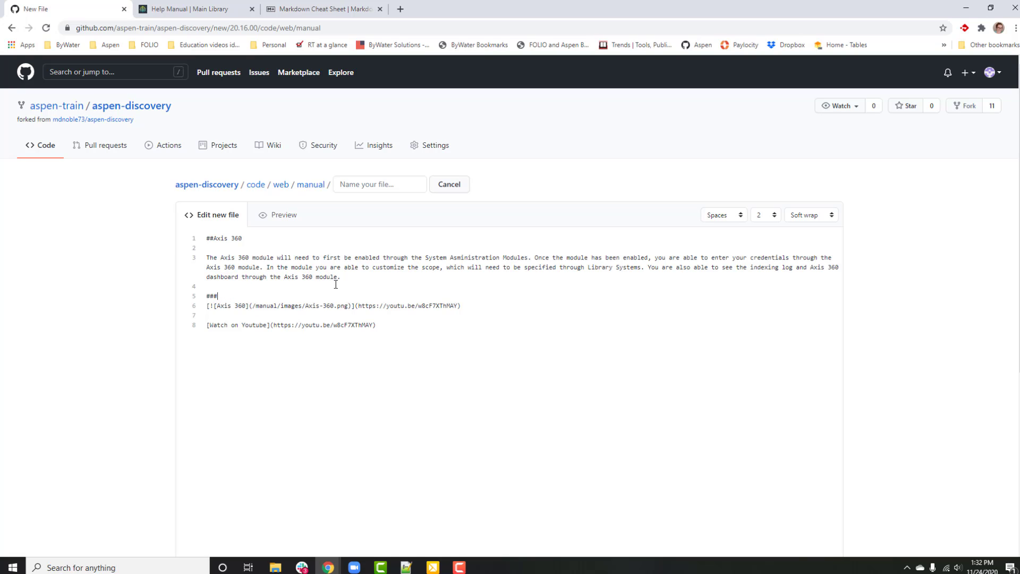
text(Video Tutorial)
key(Return)
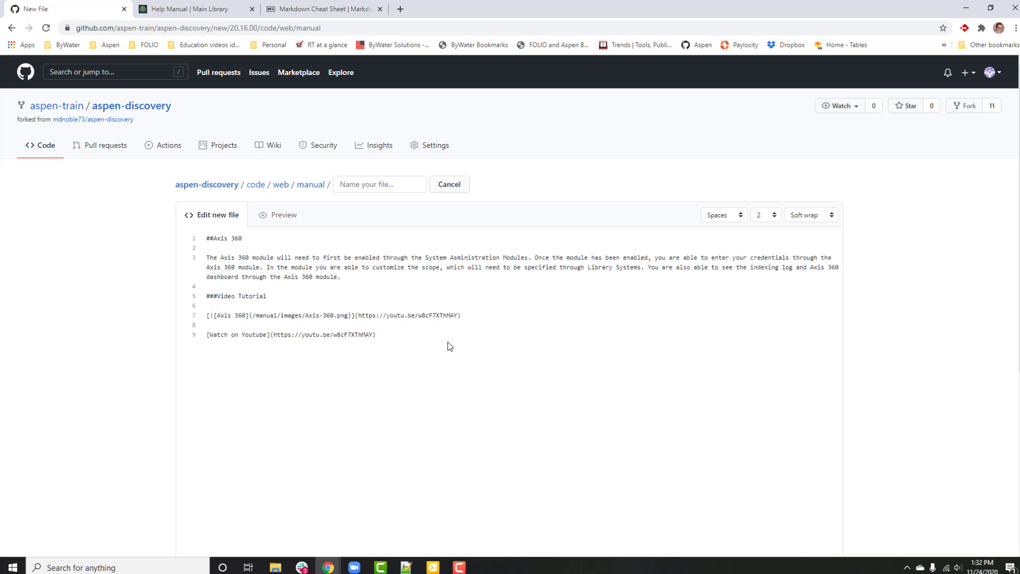
click(274, 214)
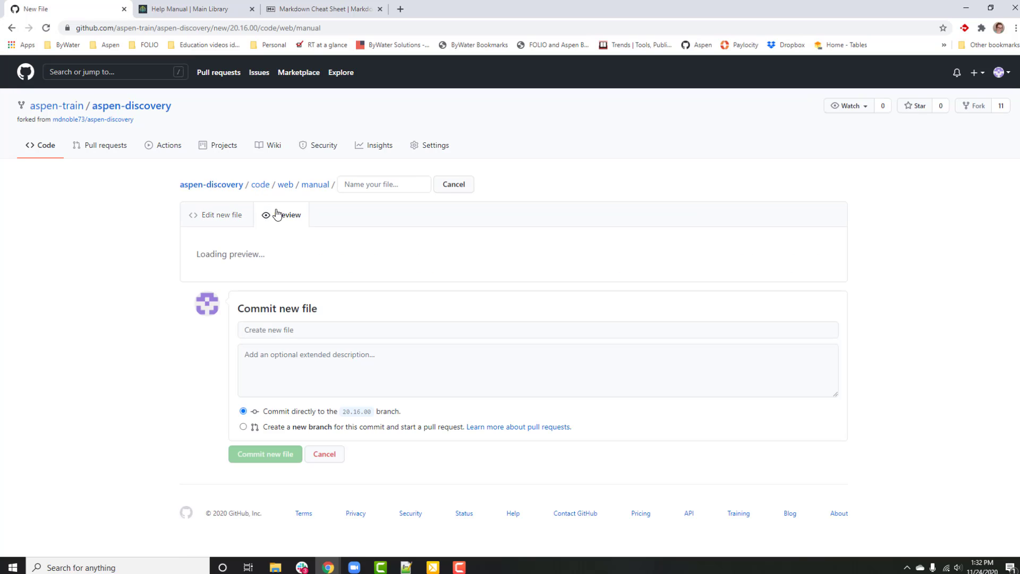
scroll(349, 276, down, 1)
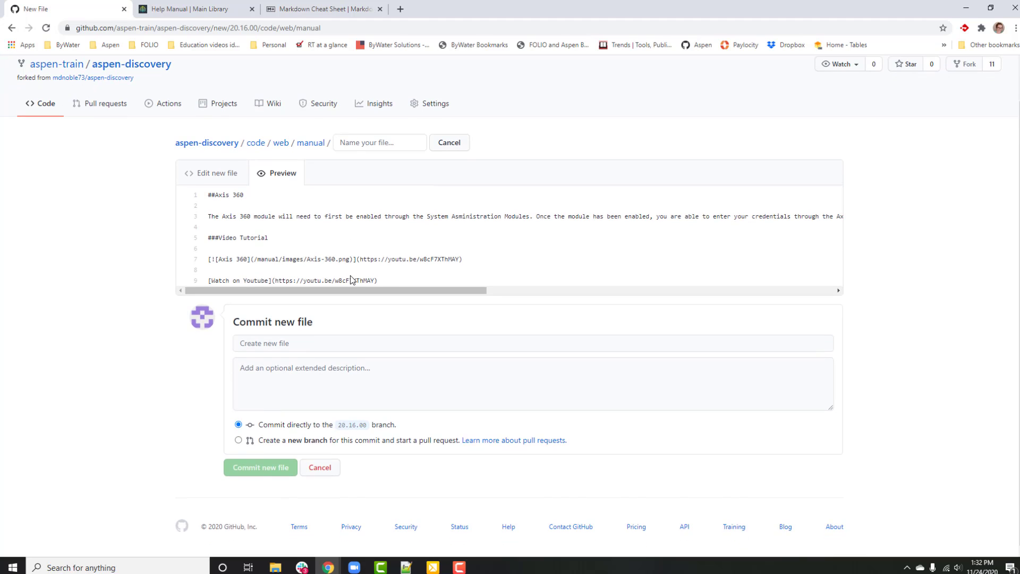
scroll(351, 279, up, 1)
click(217, 215)
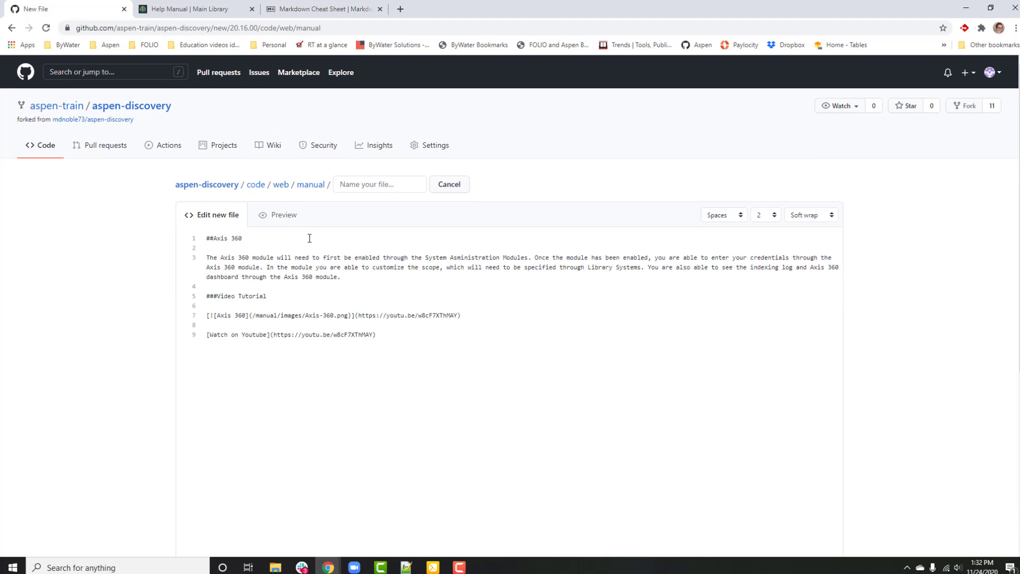
- Name the new file in the manual folder Axis-360.MD
scroll(590, 394, down, 5)
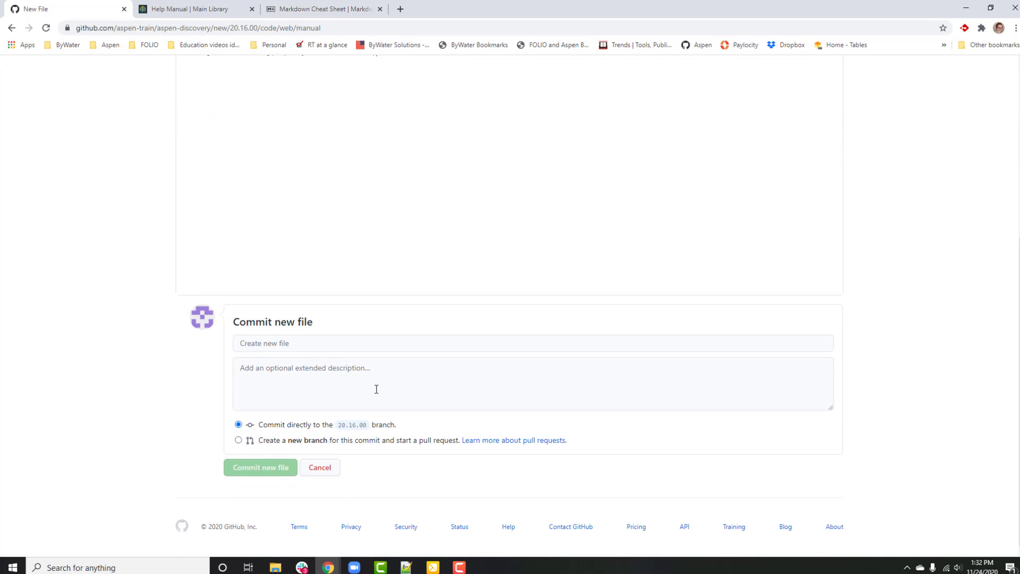
scroll(375, 389, up, 6)
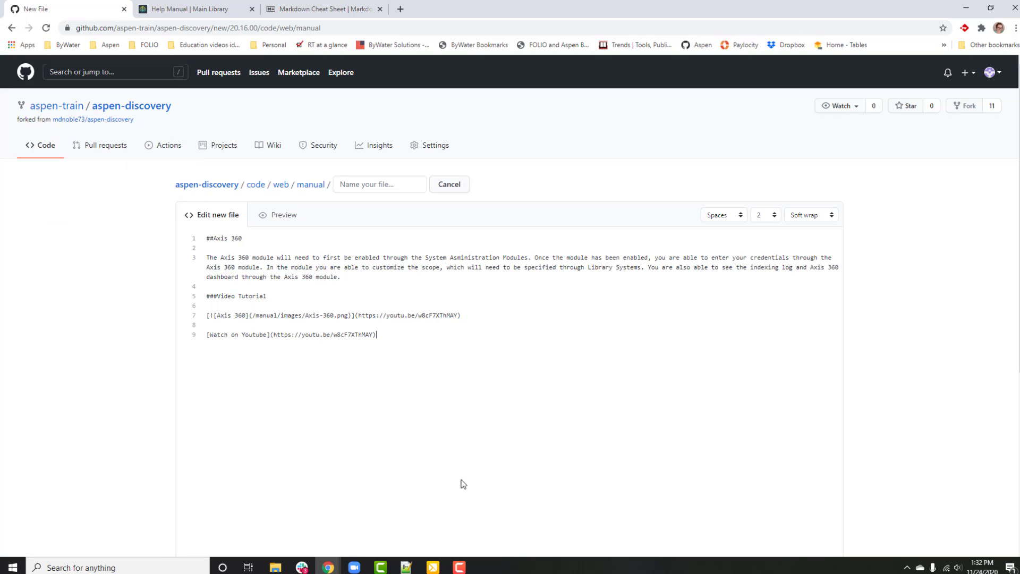
scroll(444, 453, down, 6)
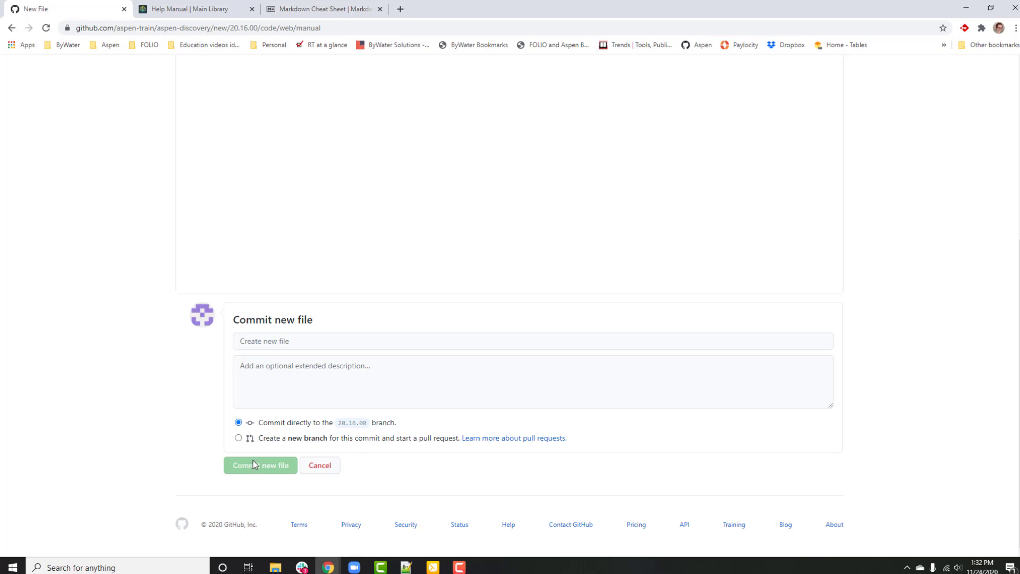
scroll(351, 387, up, 6)
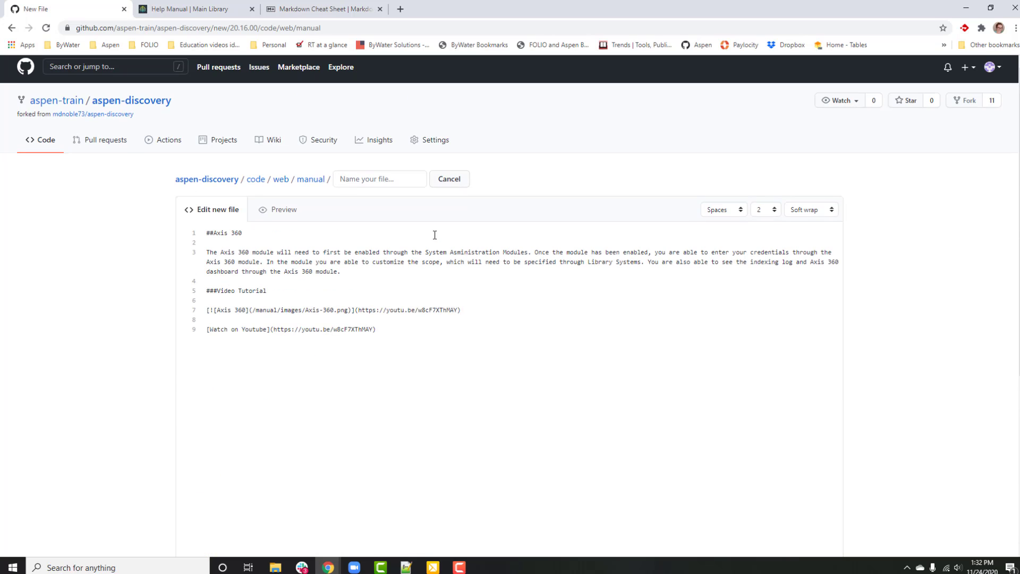
click(399, 183)
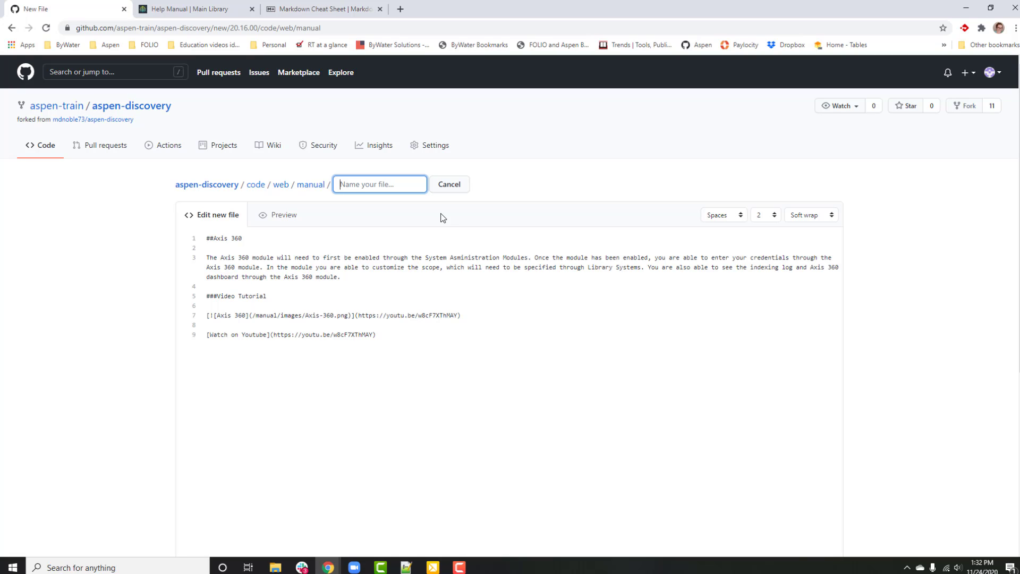
text(Axis-360.MD)
- Commit the new file directly to the 20.16.00 branch with the default commit message and no extended description
scroll(512, 379, down, 5)
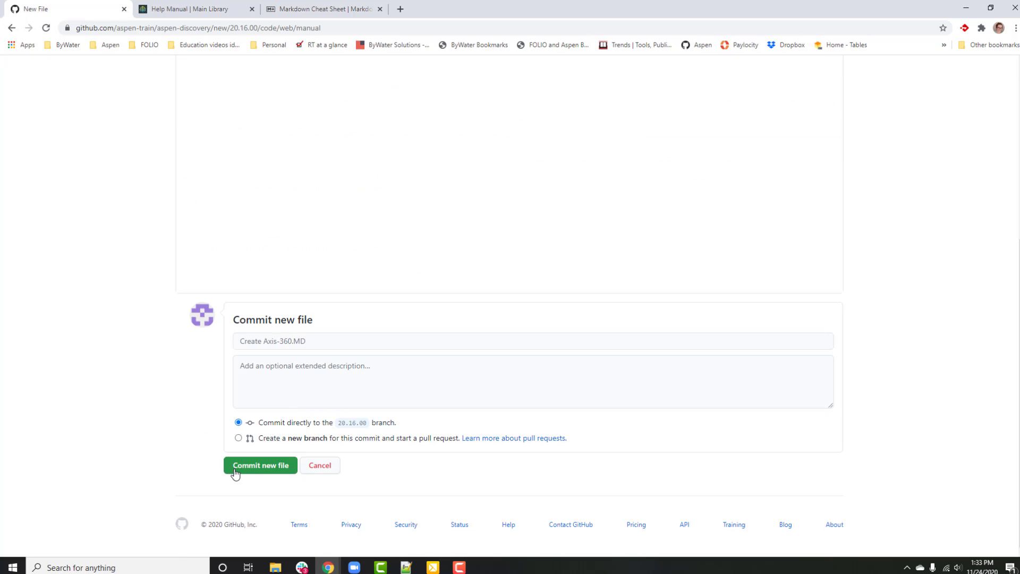
click(351, 370)
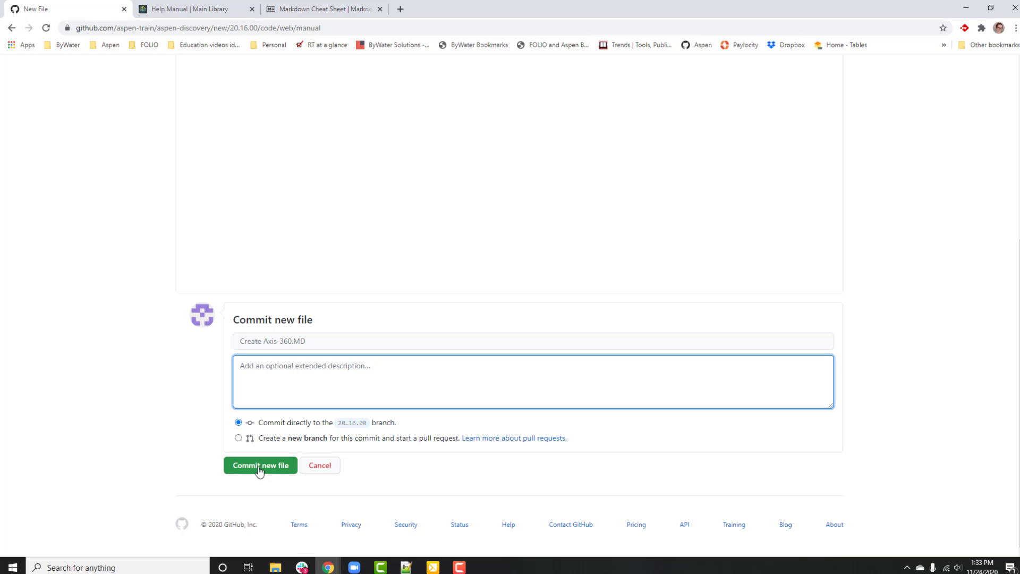
click(279, 464)
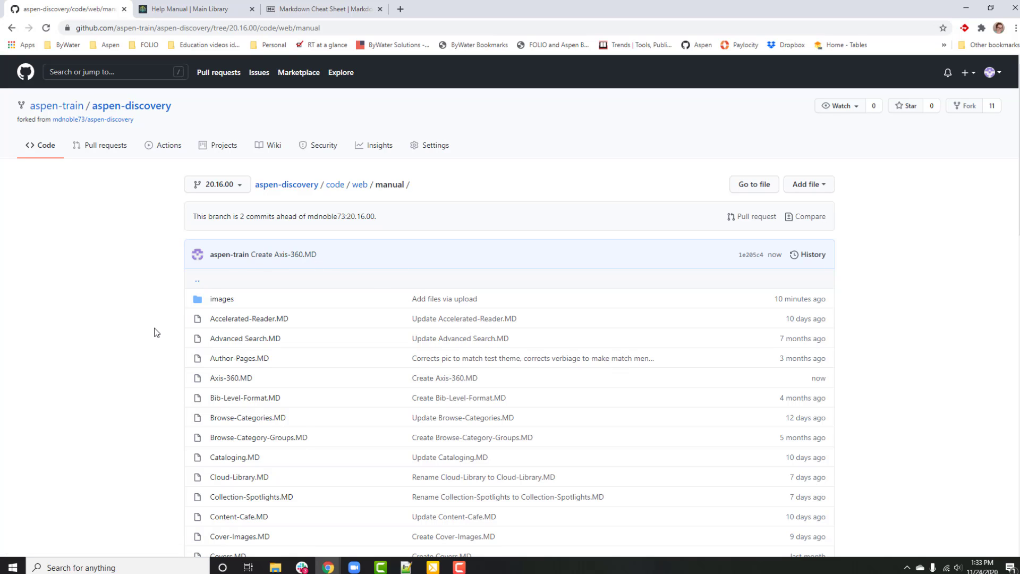
- Open table_of_contents.MD from the manual folder for editing
scroll(168, 327, down, 12)
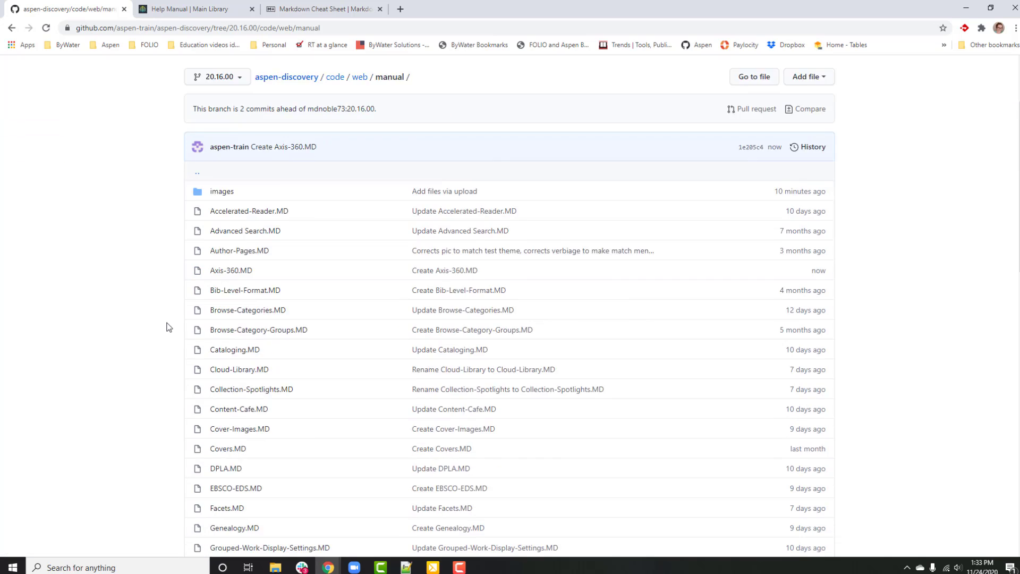
scroll(168, 326, up, 12)
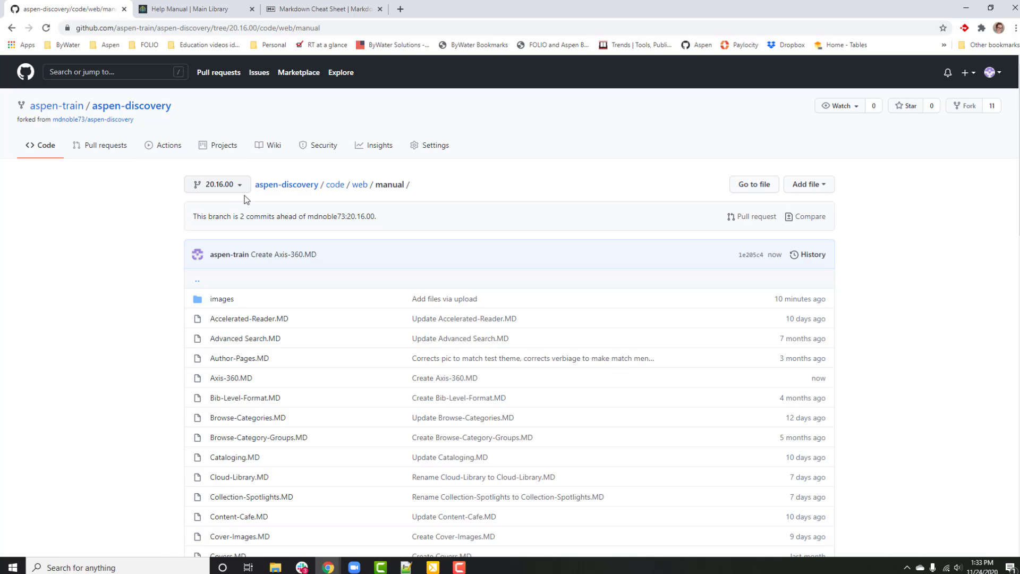
scroll(141, 397, down, 8)
scroll(139, 398, down, 9)
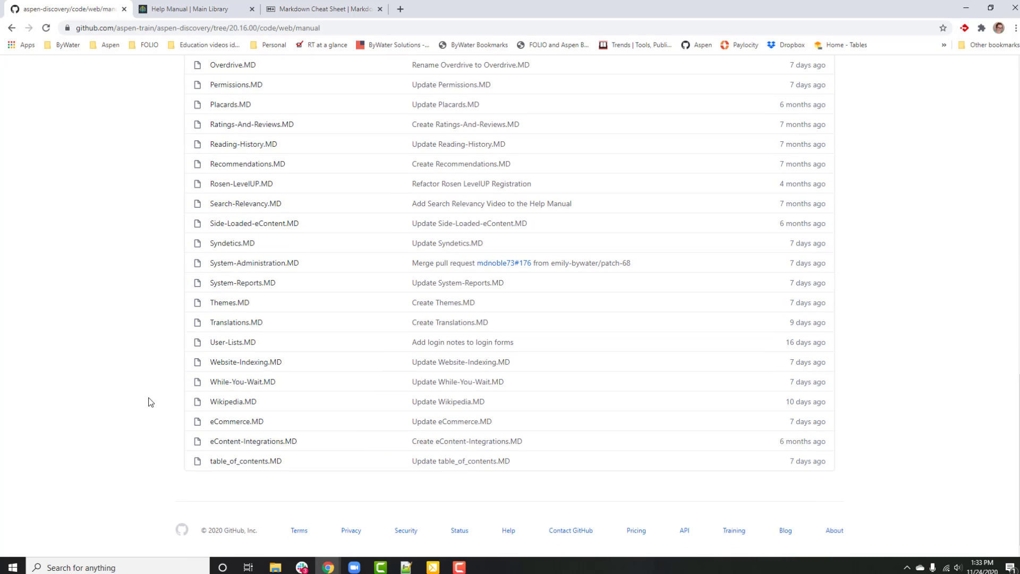
click(262, 459)
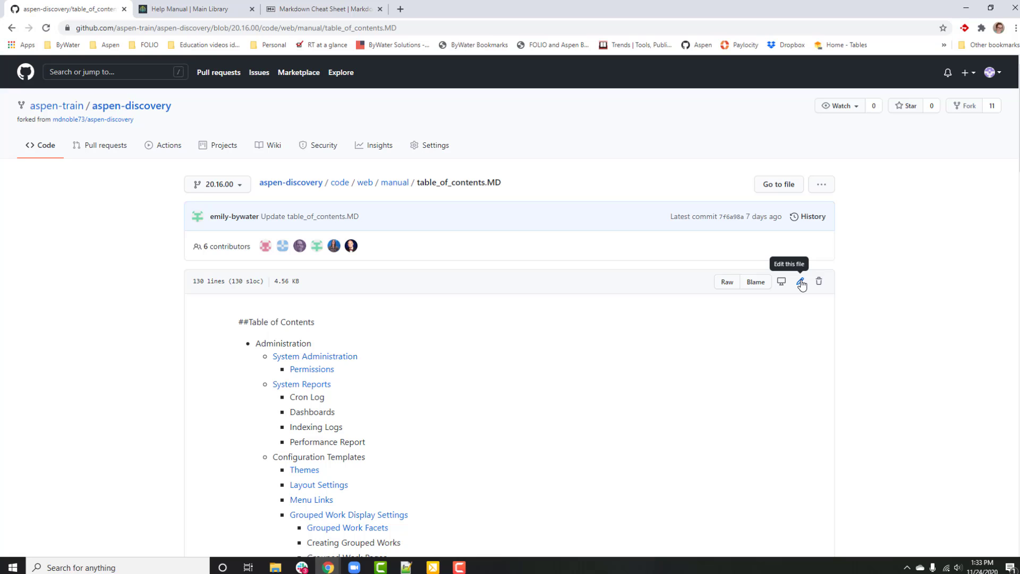
click(800, 283)
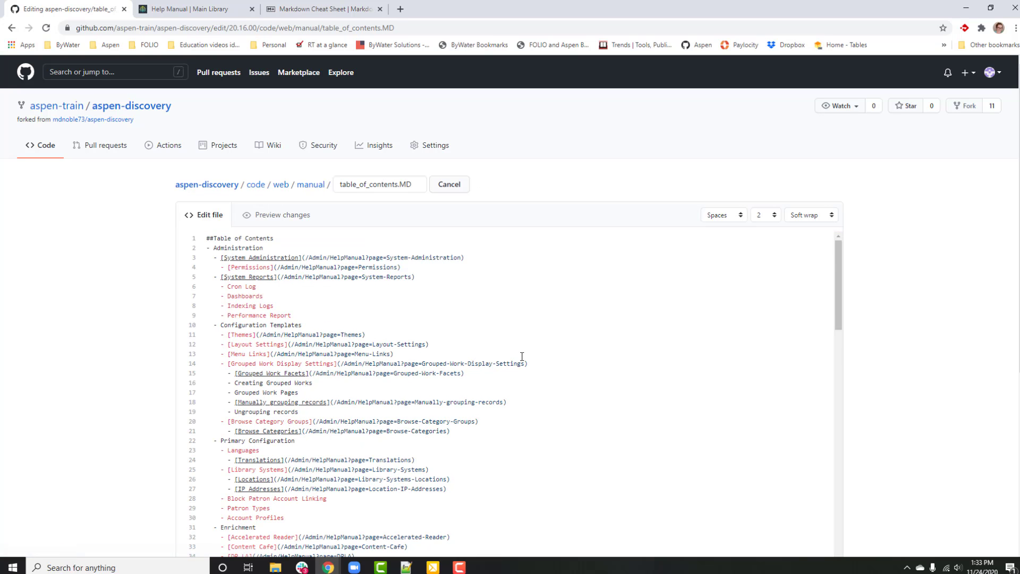
- Add a new bullet line below the EBSCO EDS entry in the eContent Integrations list
scroll(595, 361, down, 9)
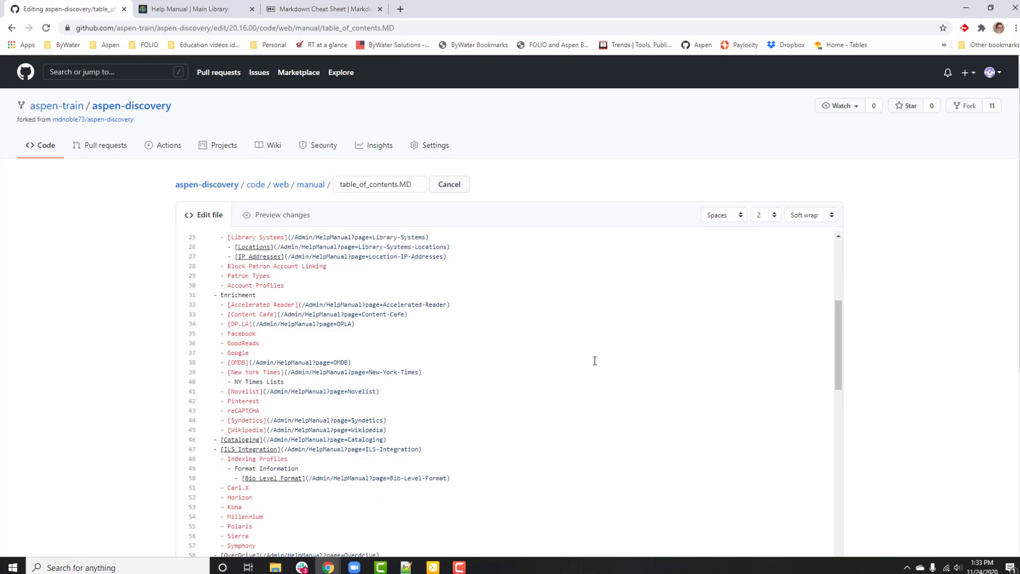
scroll(592, 362, down, 1)
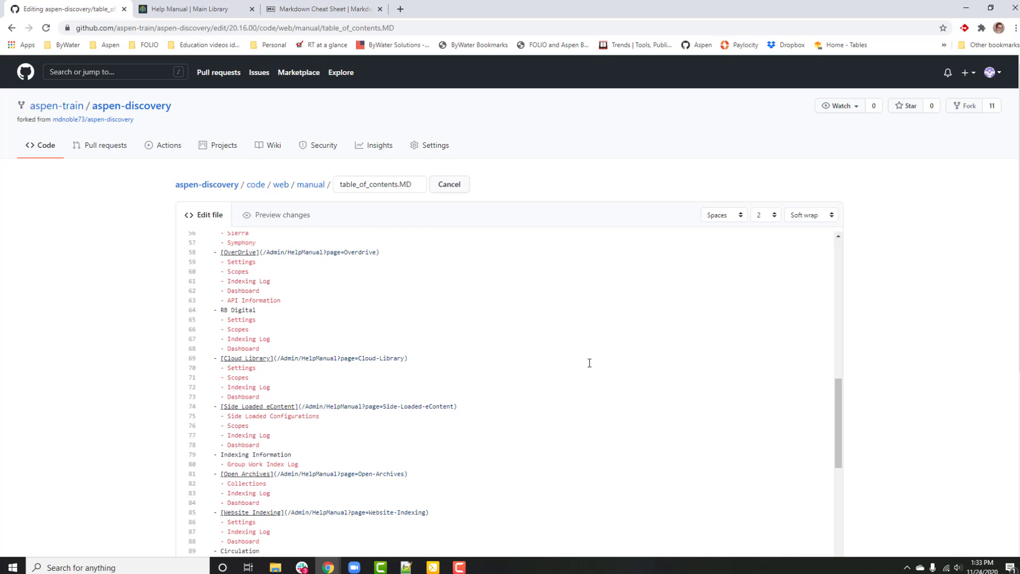
scroll(589, 362, down, 6)
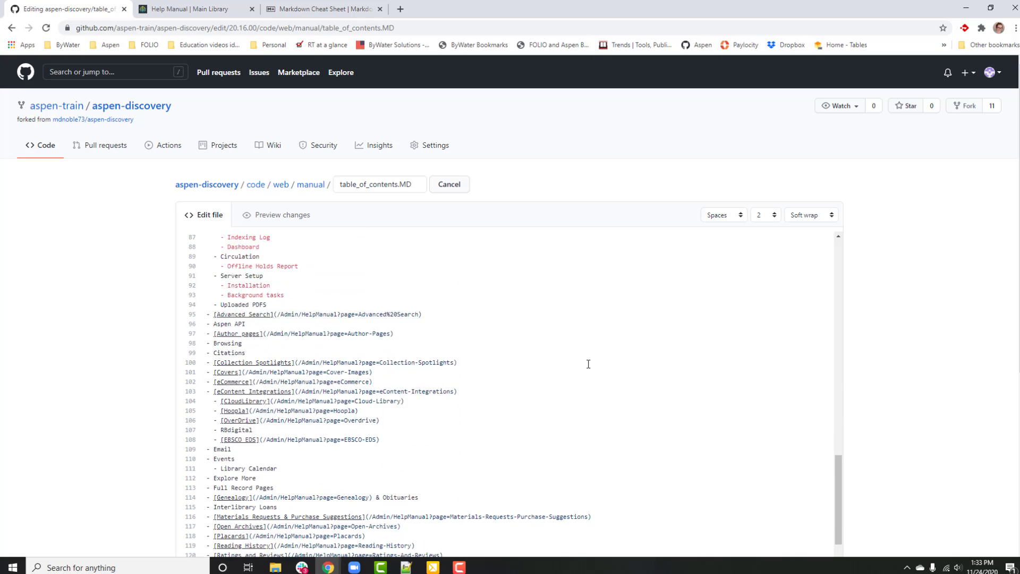
scroll(588, 364, down, 2)
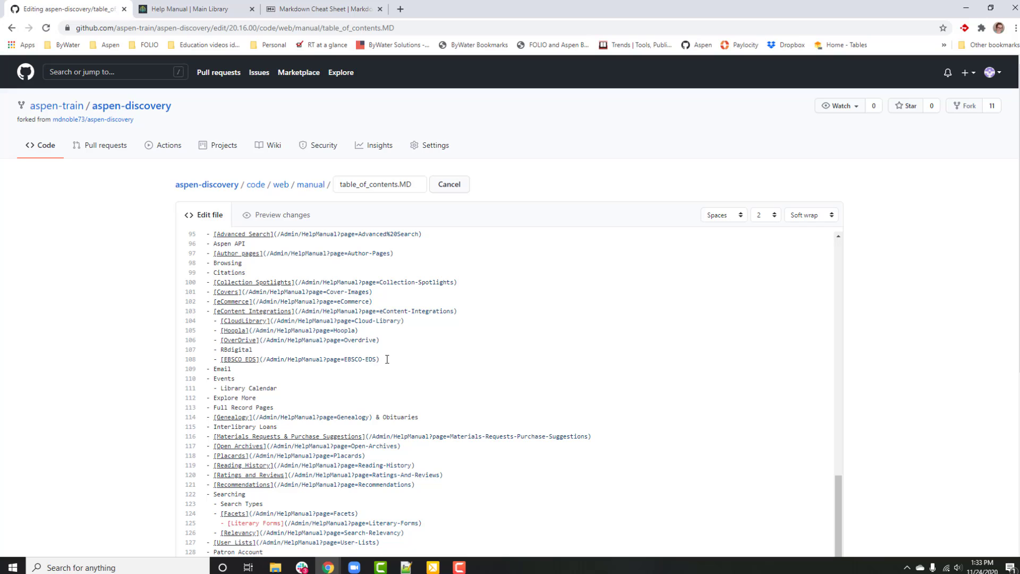
click(422, 359)
key(Return)
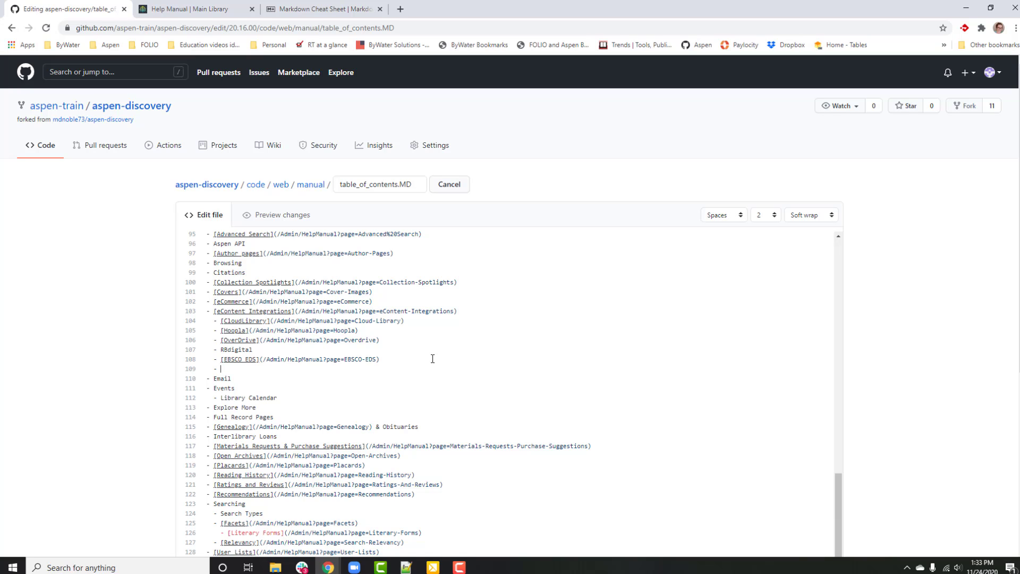
- Review the published table of contents on the Help Manual site, including its linked and nested entries
click(205, 9)
click(12, 28)
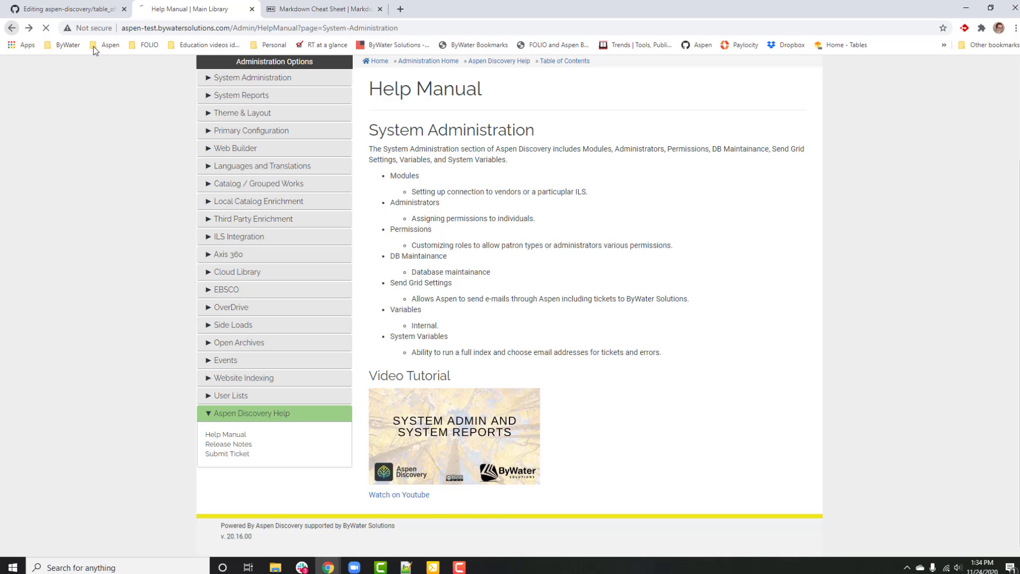
scroll(603, 410, down, 8)
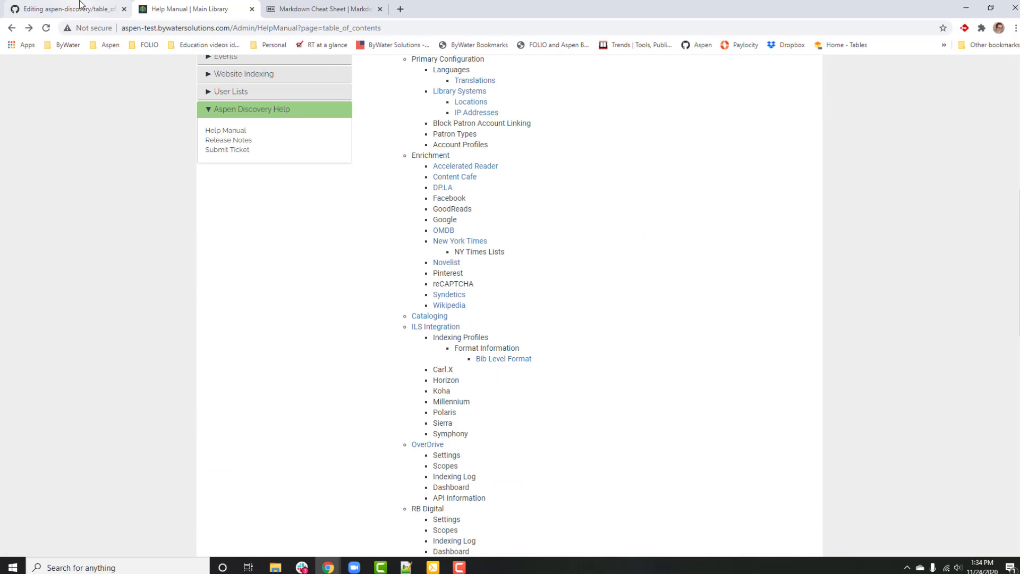
- Return to the table of contents file being edited and fill the empty eContent Integrations bullet with an Axis 360 link entry
click(101, 9)
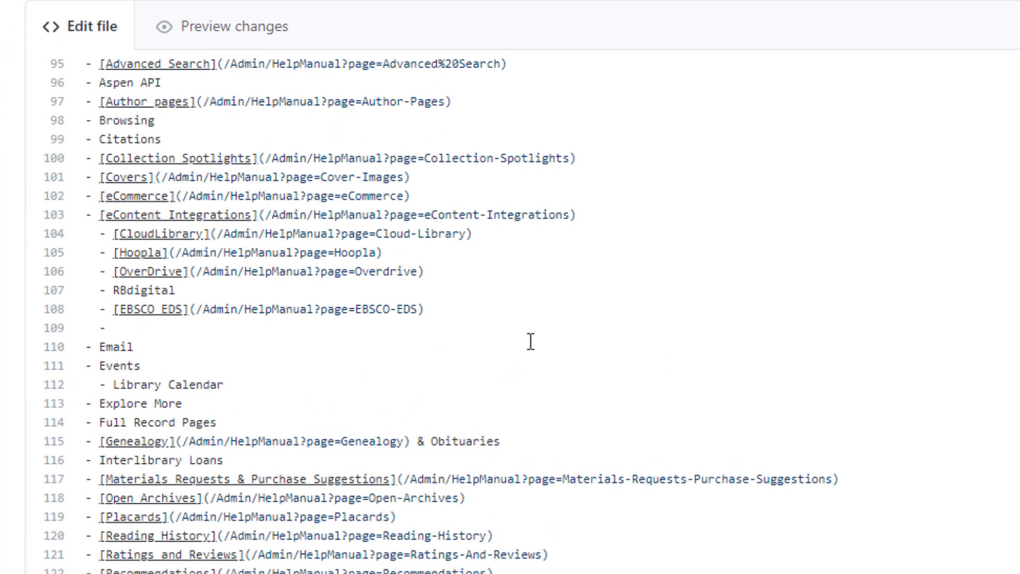
text([)
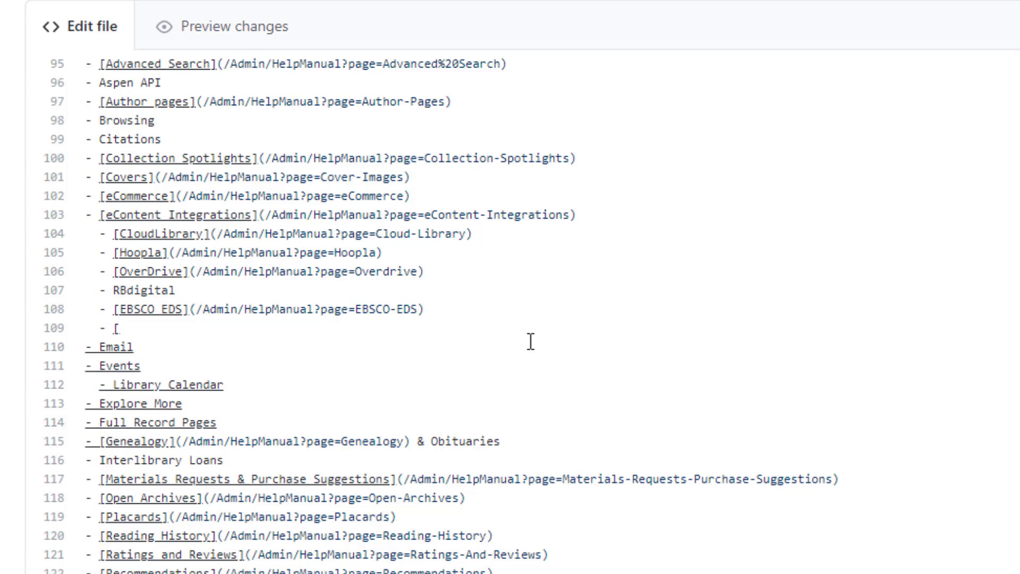
text(Axis 360])
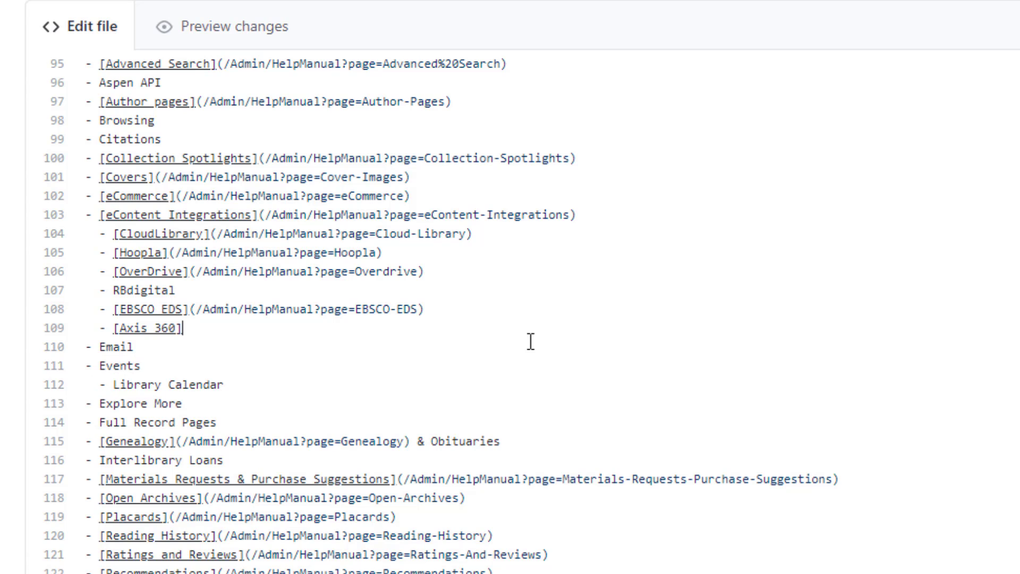
text(9/Admin/Hel)
text(pManual)
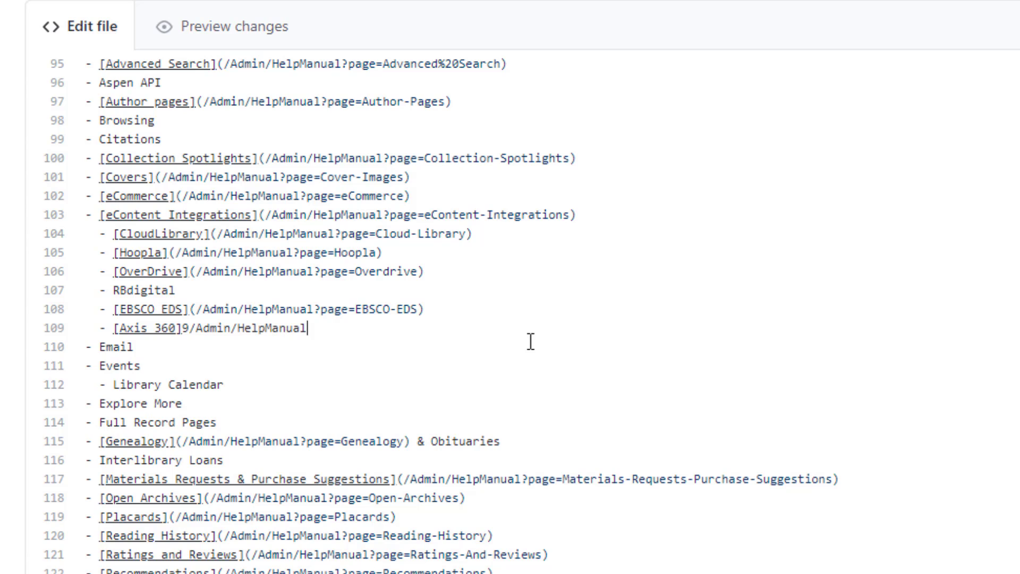
text(/page=Axis-360)
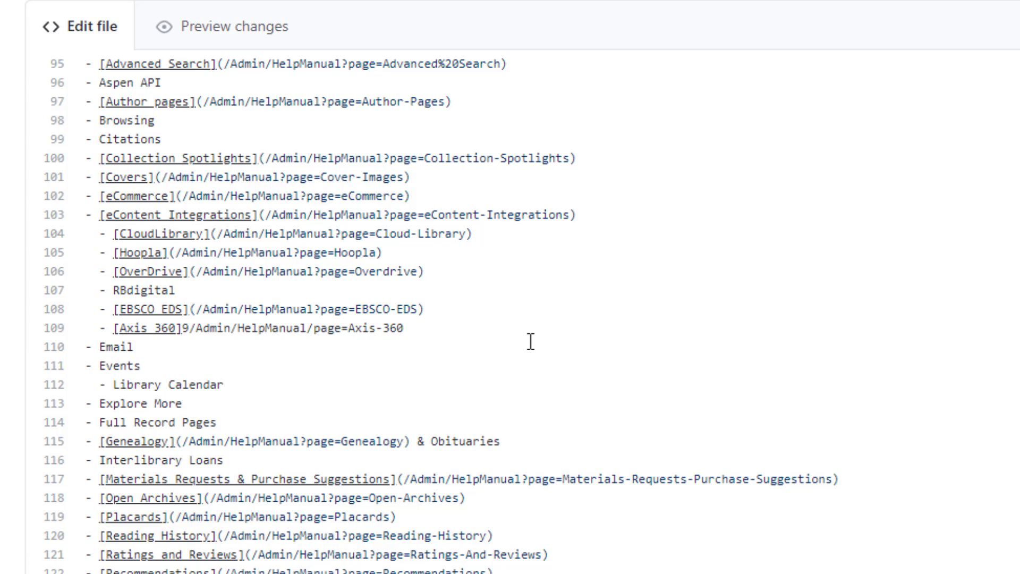
text())
- Correct the Axis 360 entry's link target to (/Admin/HelpManual?page=Axis-360)
click(189, 327)
key(BackSpace)
text(()
click(467, 334)
click(314, 327)
key(BackSpace)
text(?)
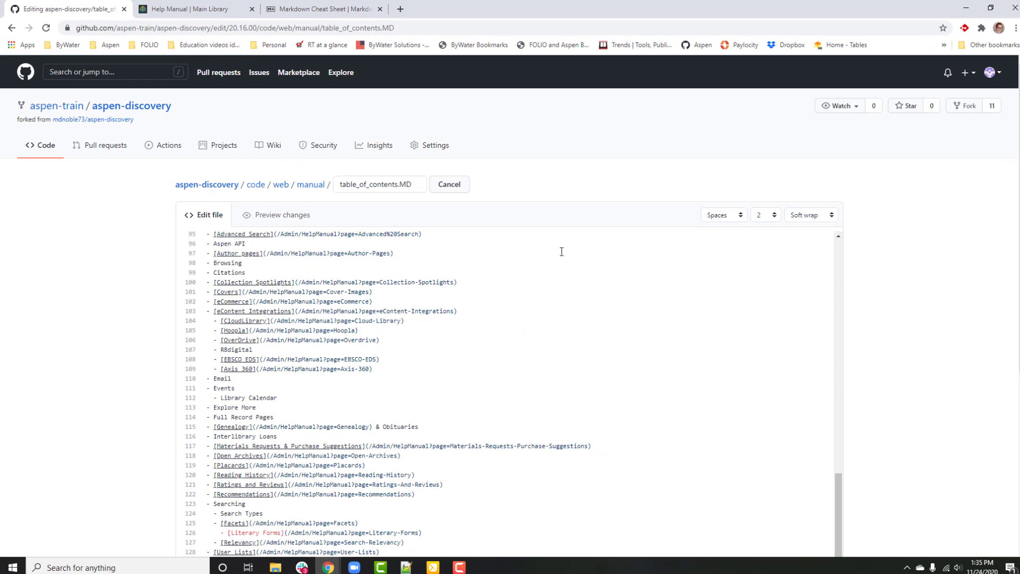
- Preview the table of contents with the Axis 360 entry and commit directly to the 20.16.00 branch with the default message
click(282, 218)
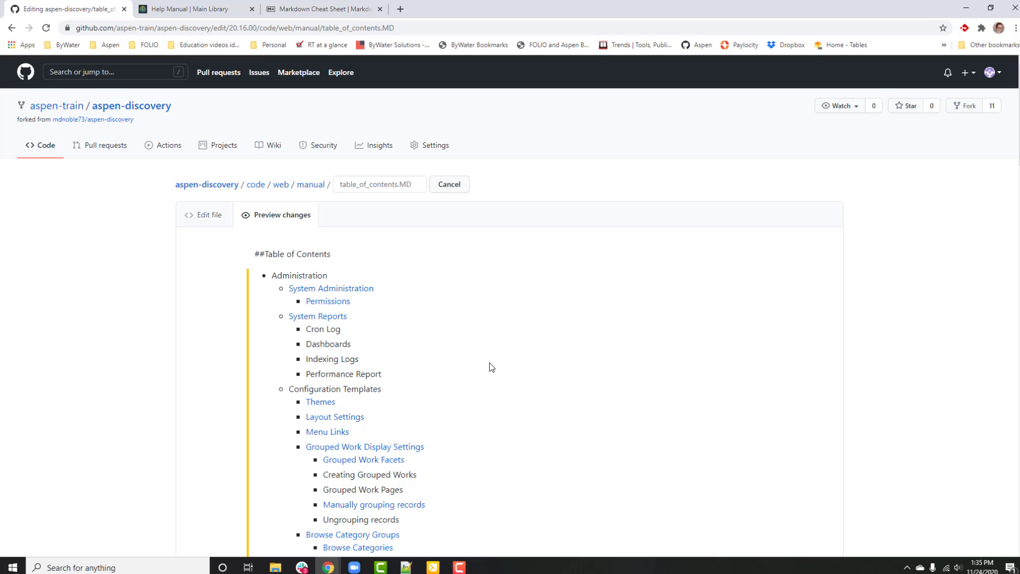
scroll(454, 365, down, 1)
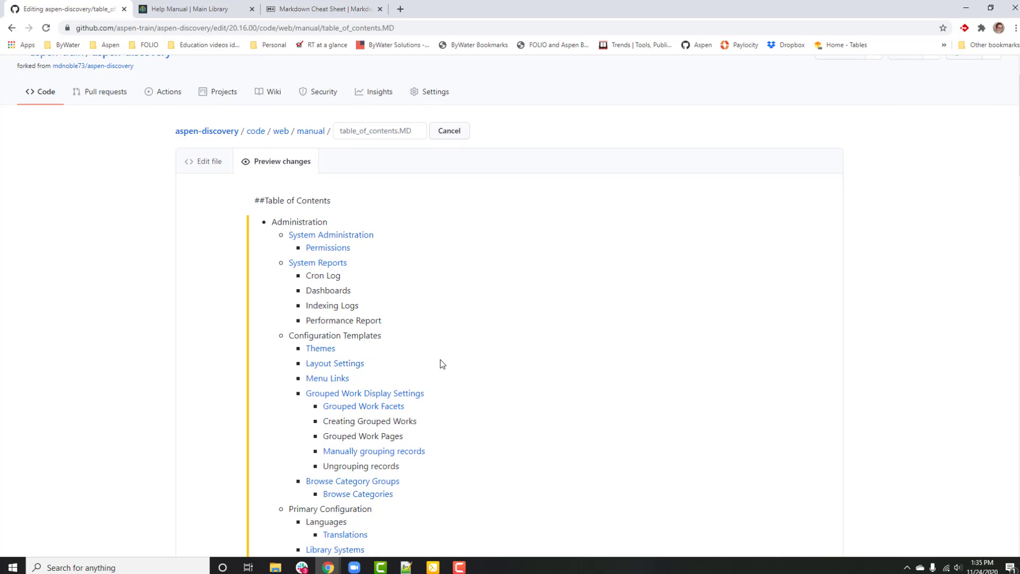
scroll(441, 363, down, 20)
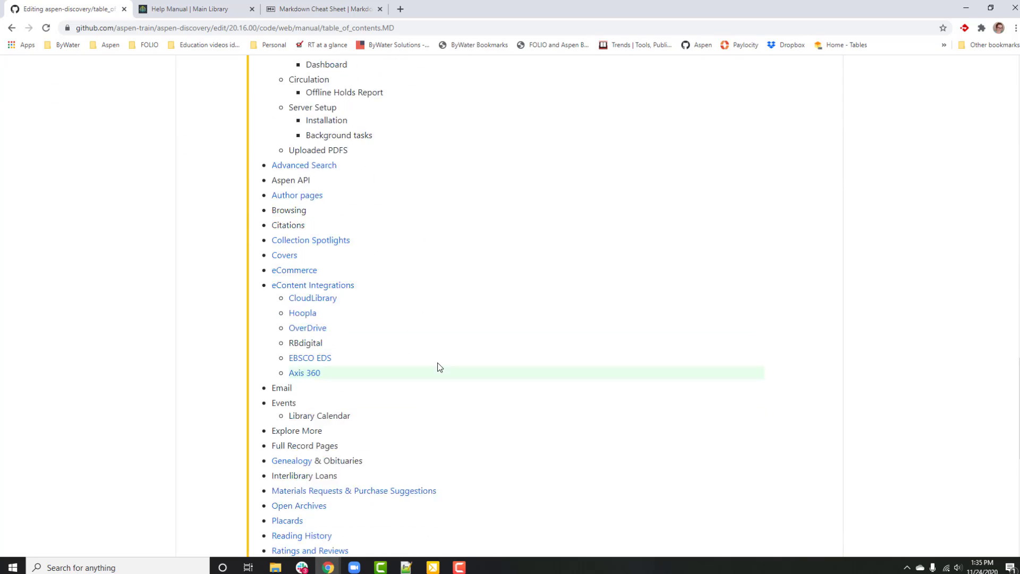
scroll(439, 367, down, 1)
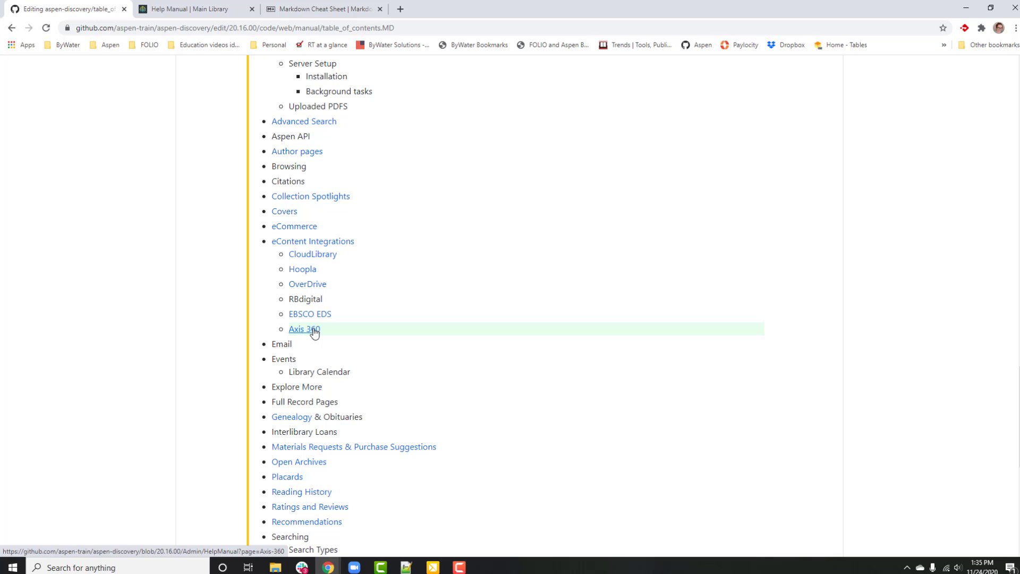
scroll(409, 342, down, 7)
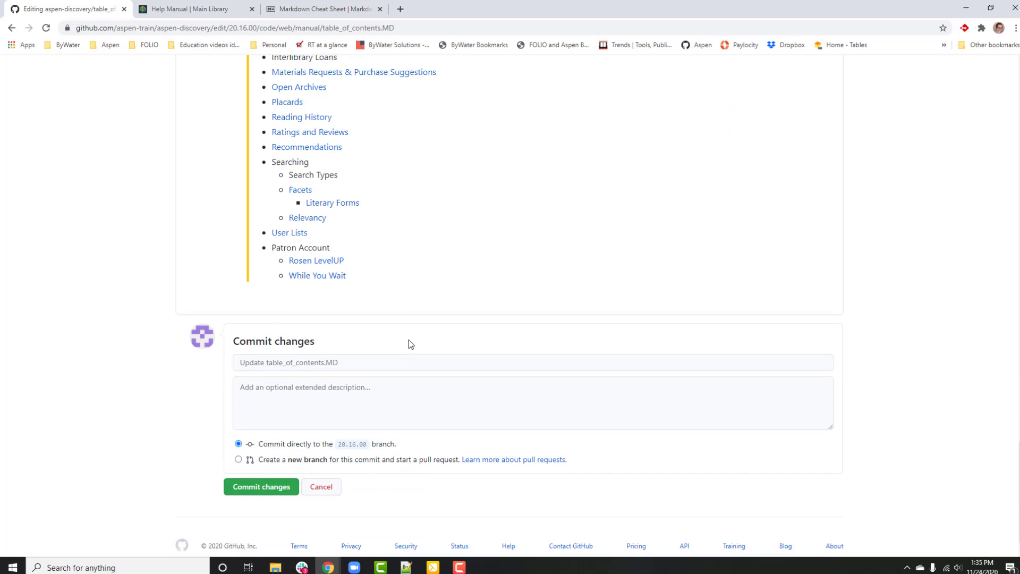
scroll(409, 342, down, 1)
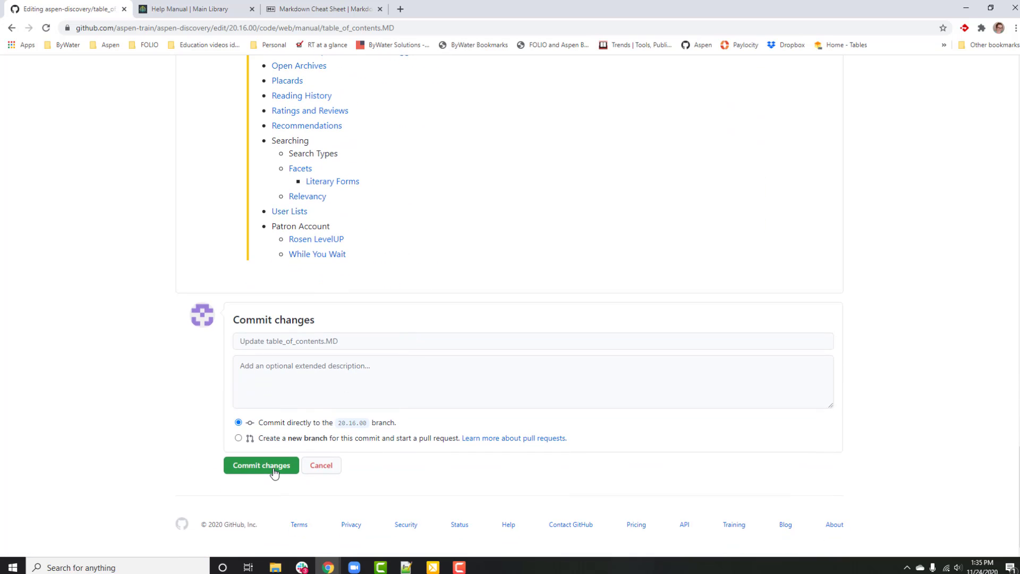
click(274, 472)
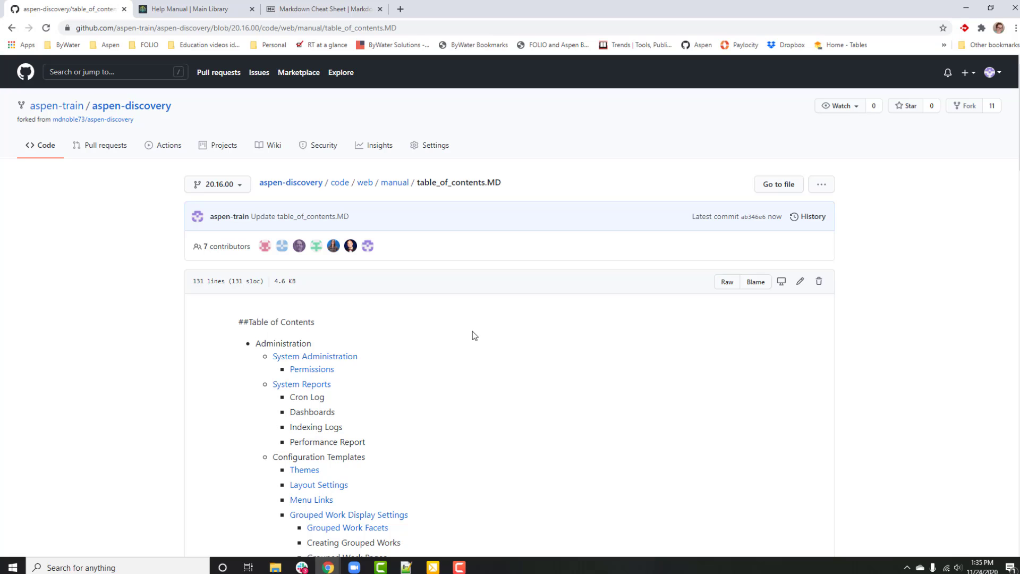
- Start a new pull request from the fork's 20.16.00 branch to the upstream 20.16.00 branch and review its commits and changed files
scroll(473, 336, down, 3)
scroll(475, 342, down, 20)
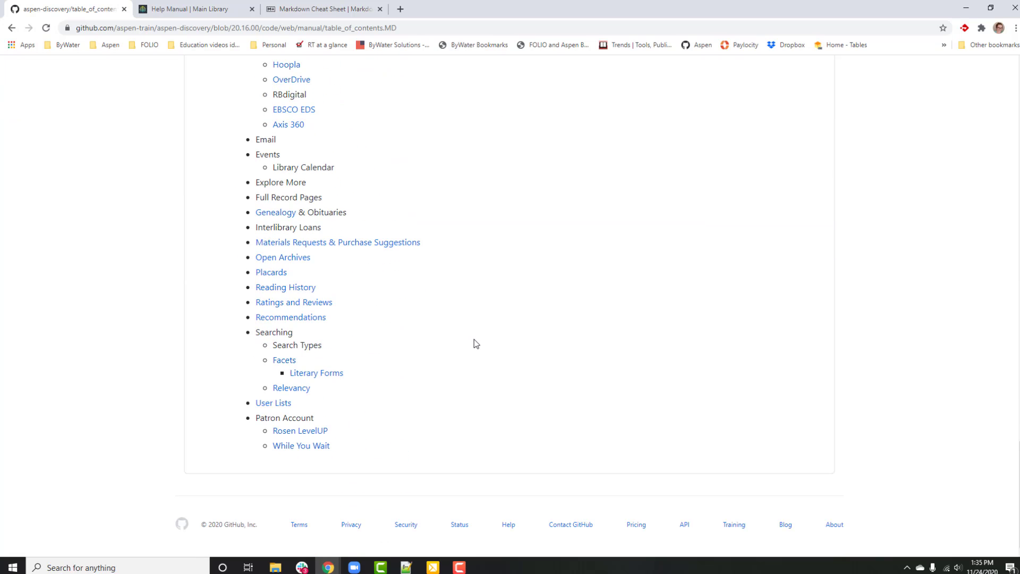
scroll(475, 343, up, 3)
scroll(474, 339, up, 20)
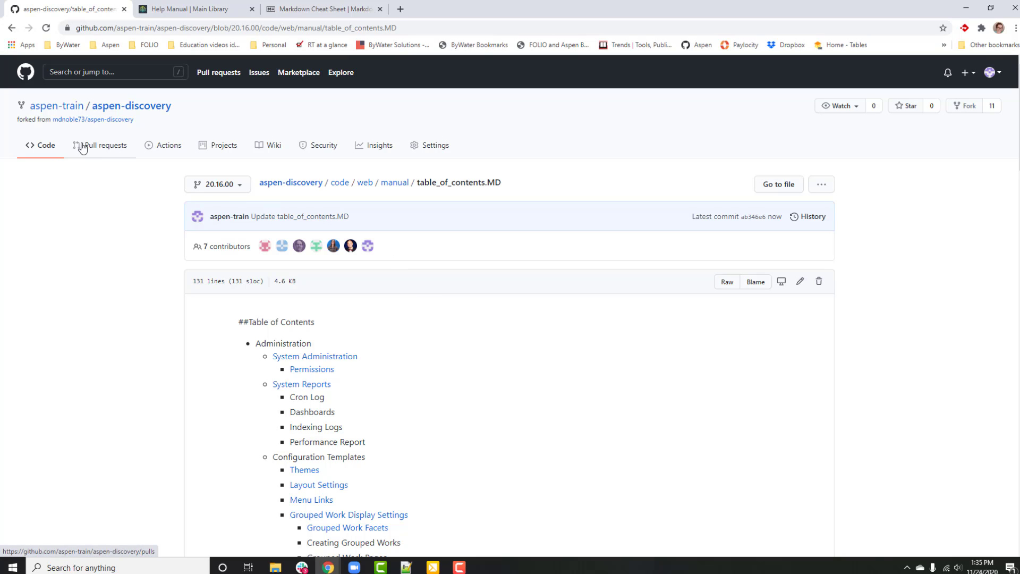
click(120, 150)
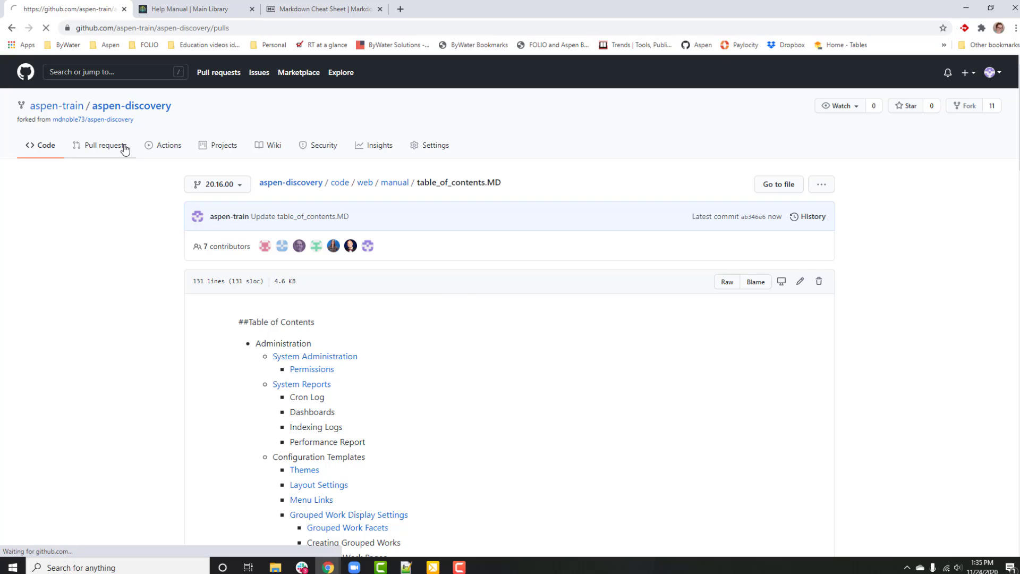
click(819, 186)
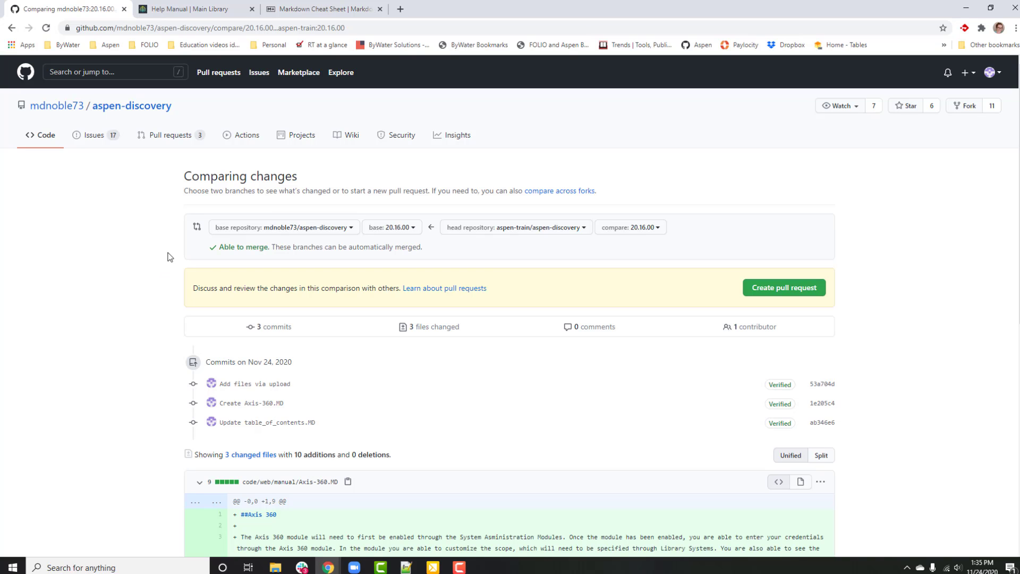
scroll(179, 245, down, 5)
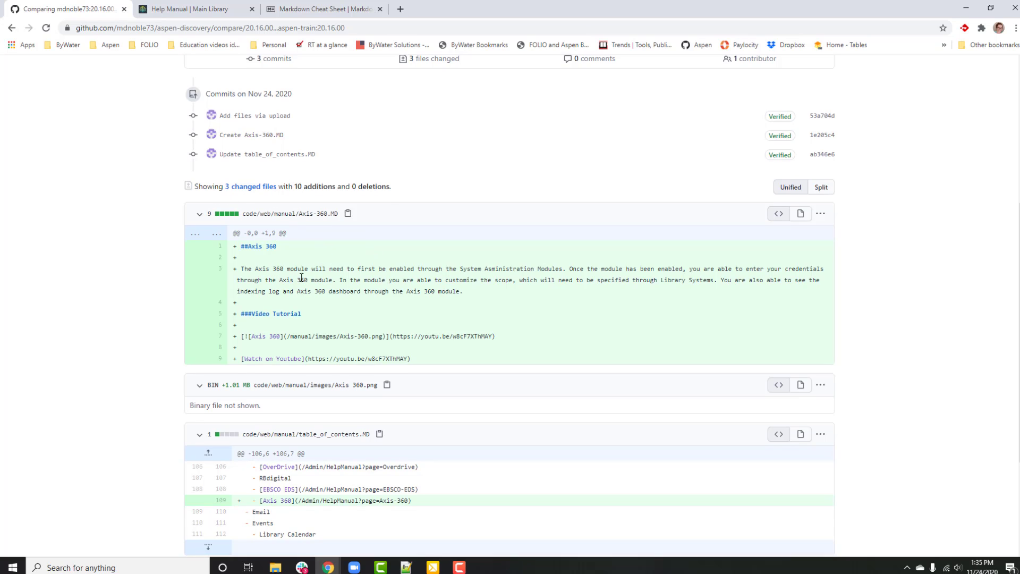
scroll(297, 279, down, 2)
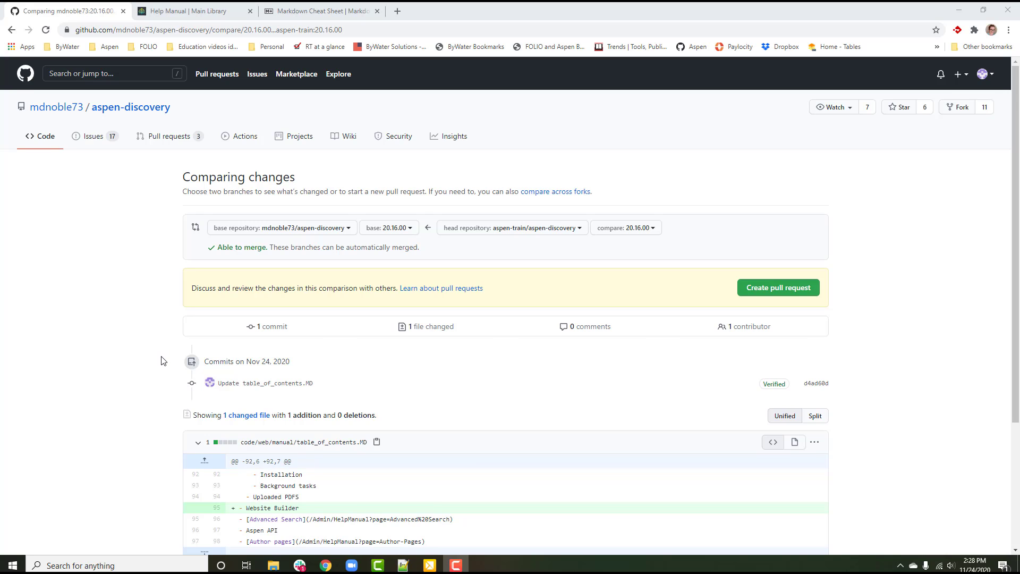
- Create the upstream pull request titled "Update table_of_contents.MD" without a comment, keeping edits by maintainers allowed
scroll(164, 366, down, 3)
scroll(165, 371, up, 3)
click(799, 291)
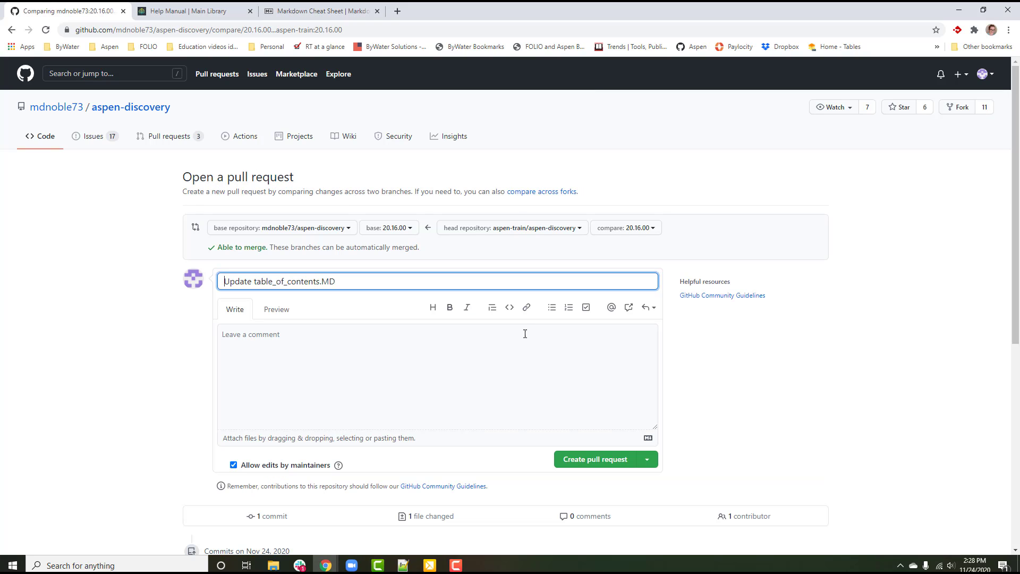
click(302, 358)
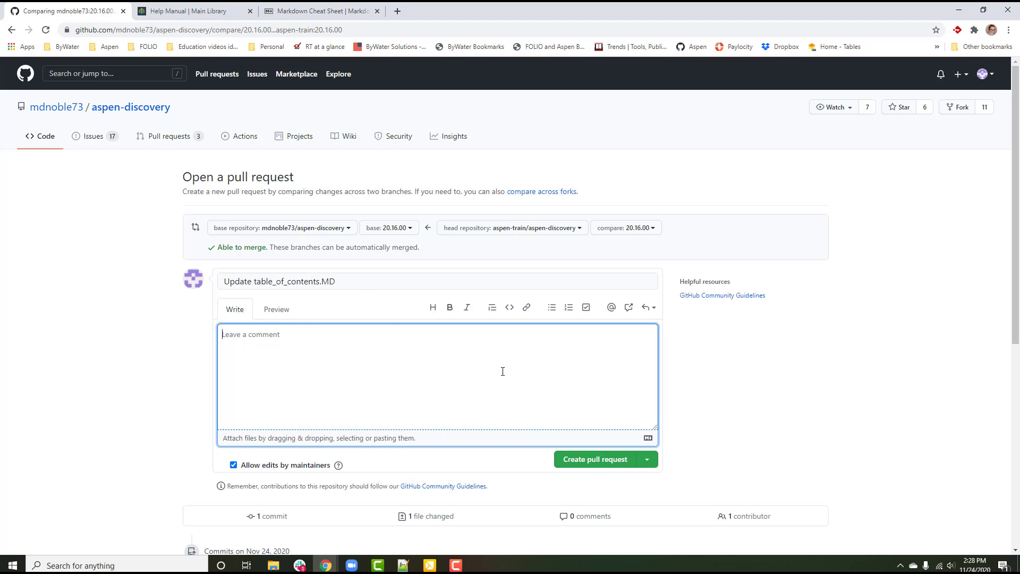
click(599, 460)
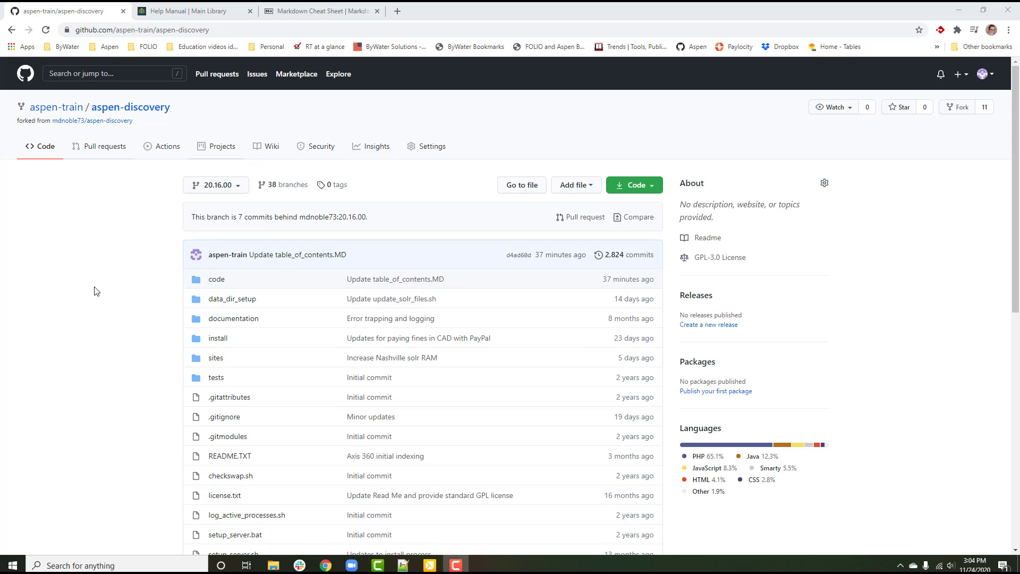
- Open the forked aspen-discovery repository from the account's own repositories
click(987, 74)
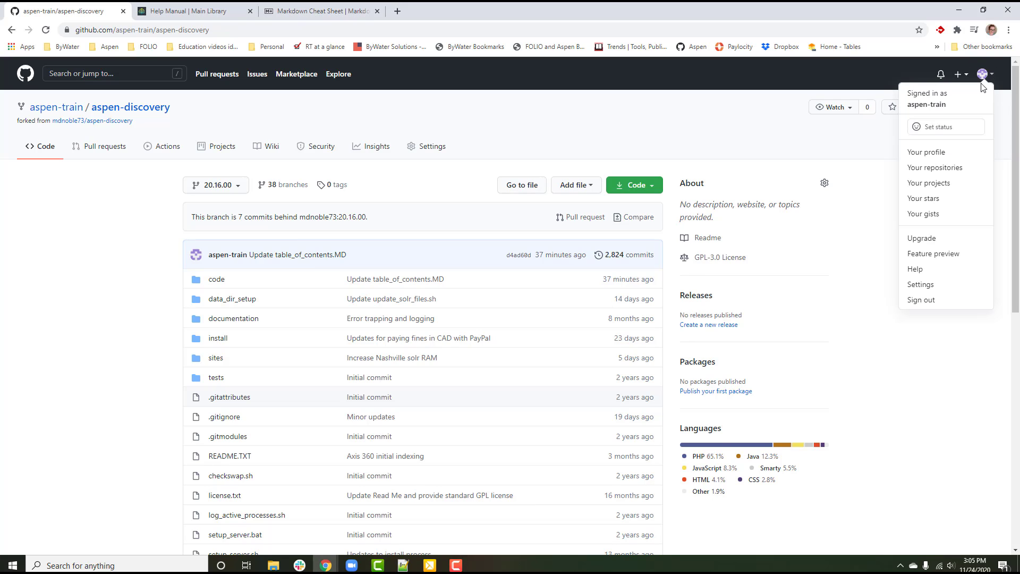
click(976, 172)
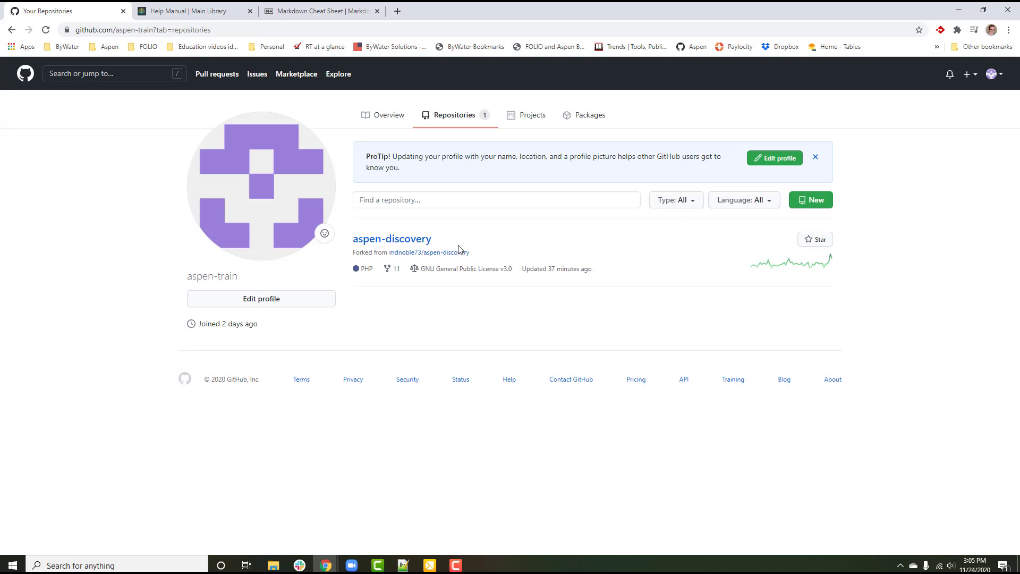
click(415, 239)
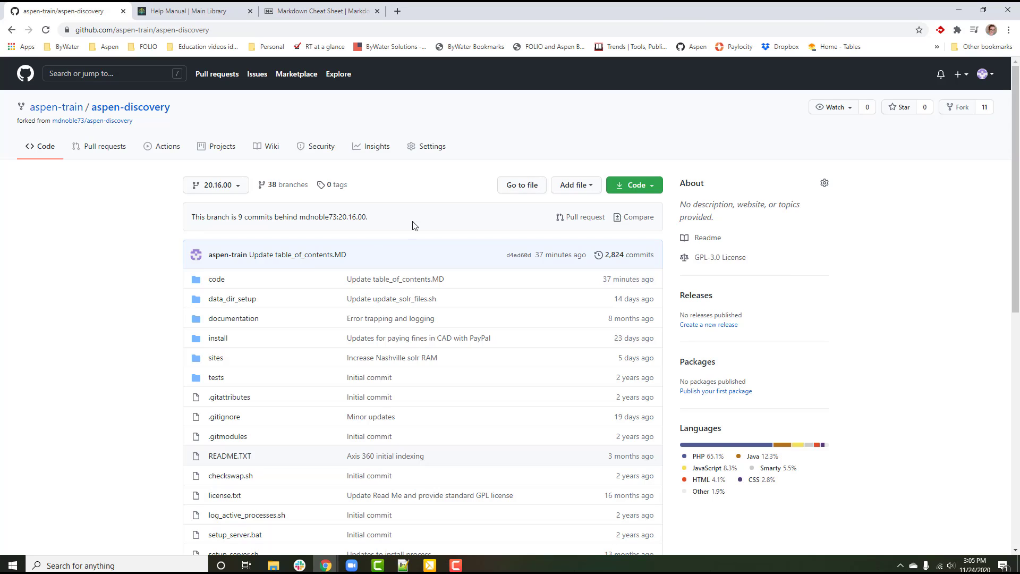
- Start a 20.16.00 branch comparison and switch the base so the fork is the base repository and the upstream repository the head
click(590, 217)
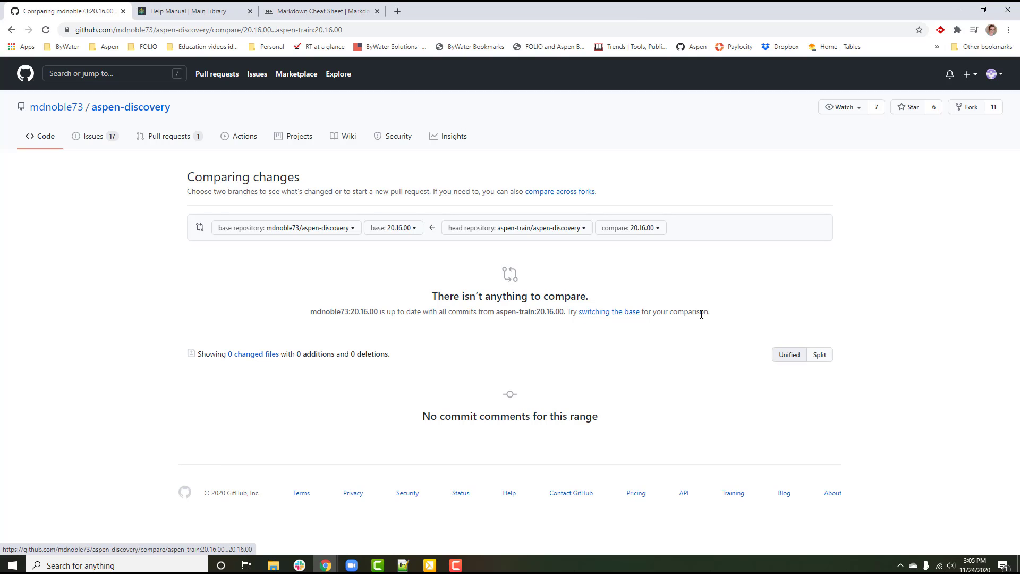
click(604, 315)
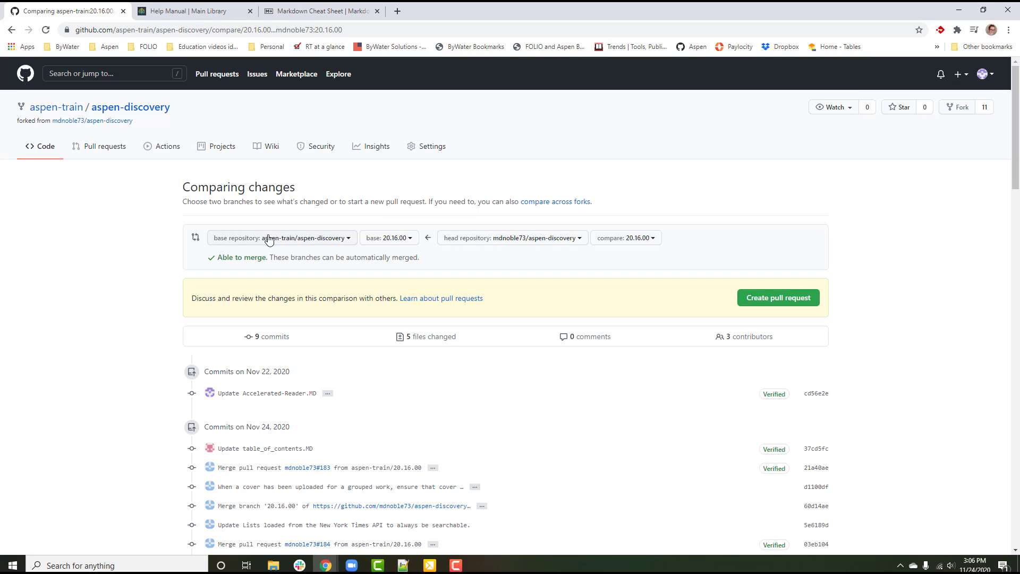
click(12, 30)
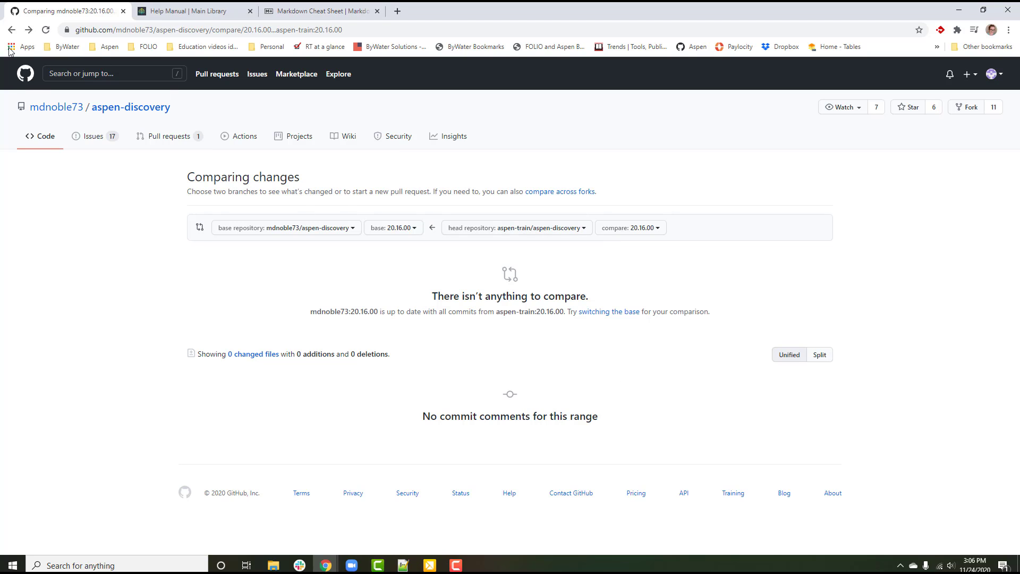
click(29, 31)
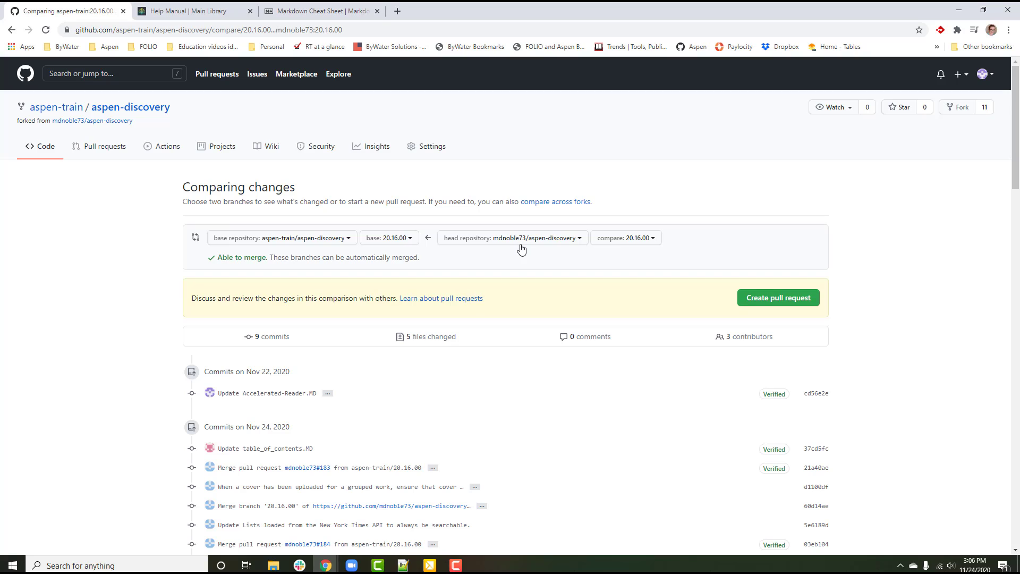
- Create a pull request into the fork titled "20.16.00 current commits" with no comment
click(792, 304)
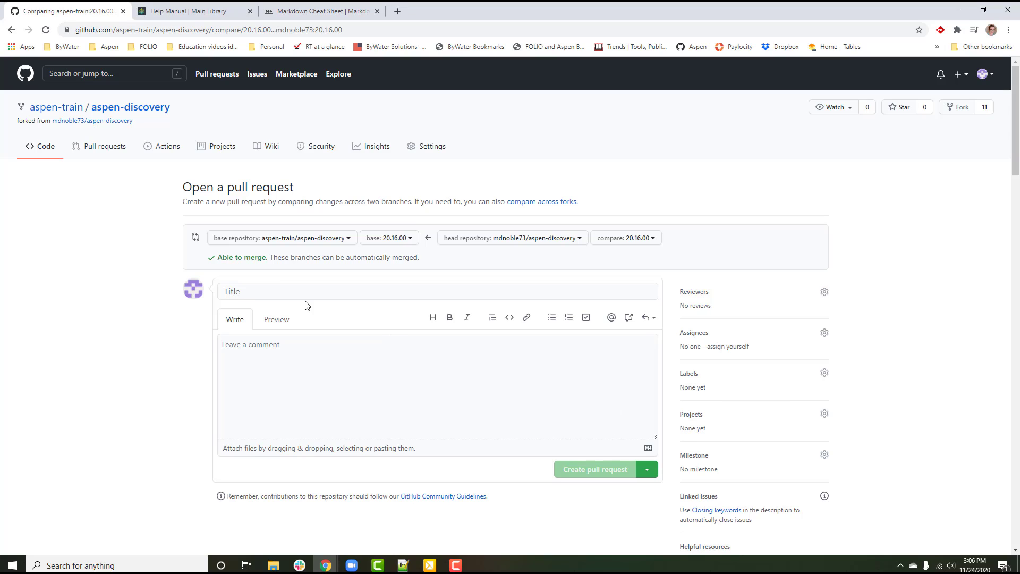
click(282, 290)
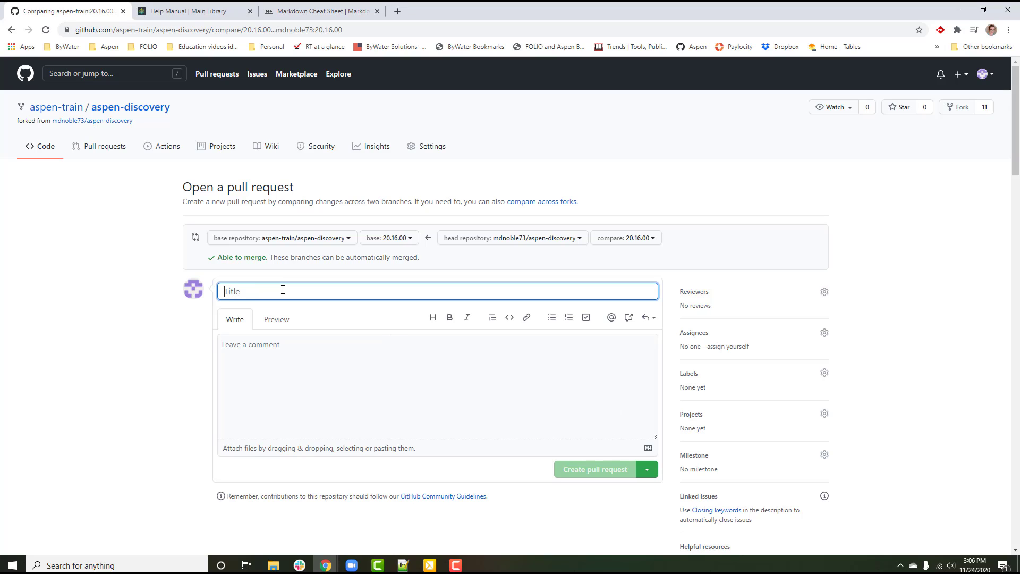
text(20.16.00 current commits)
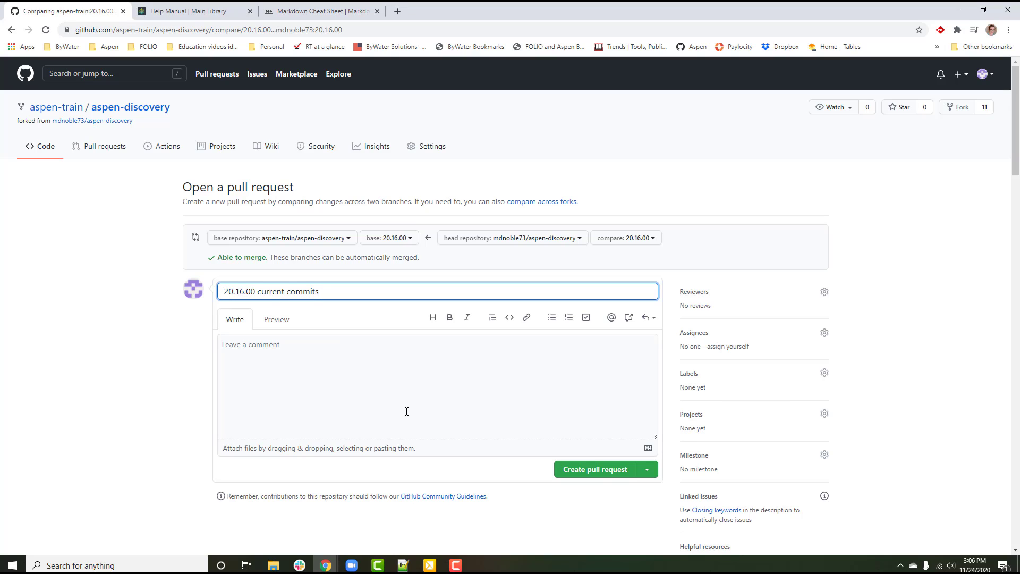
click(609, 469)
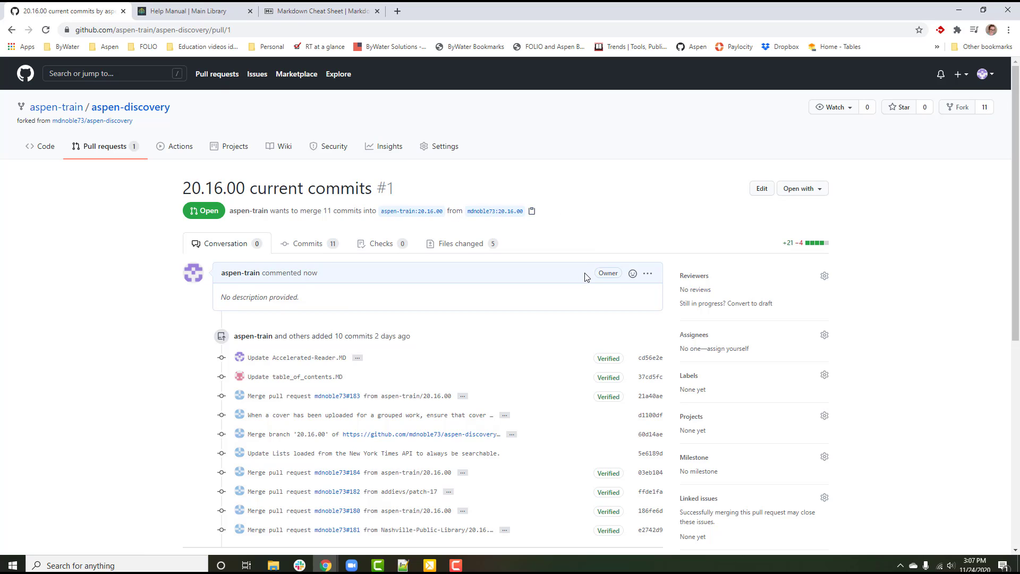
- Merge the "20.16.00 current commits" pull request into the fork's 20.16.00 branch with the default merge message
scroll(585, 277, down, 6)
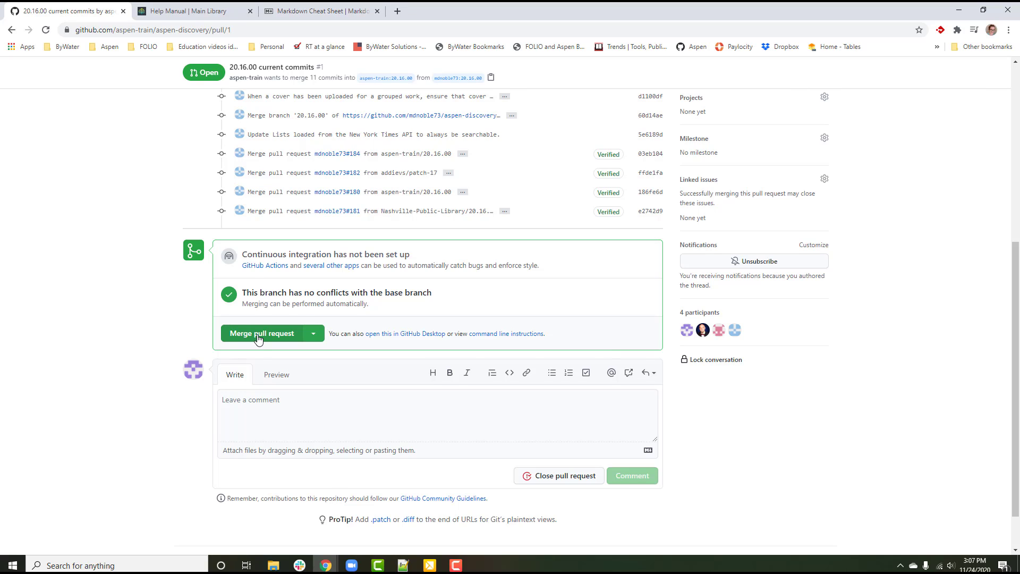
click(259, 335)
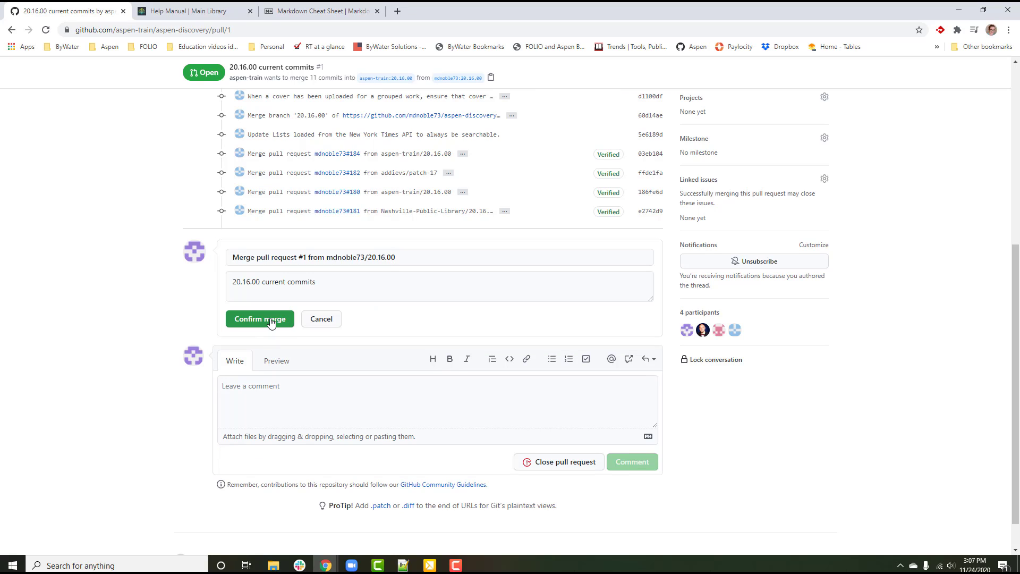
click(273, 319)
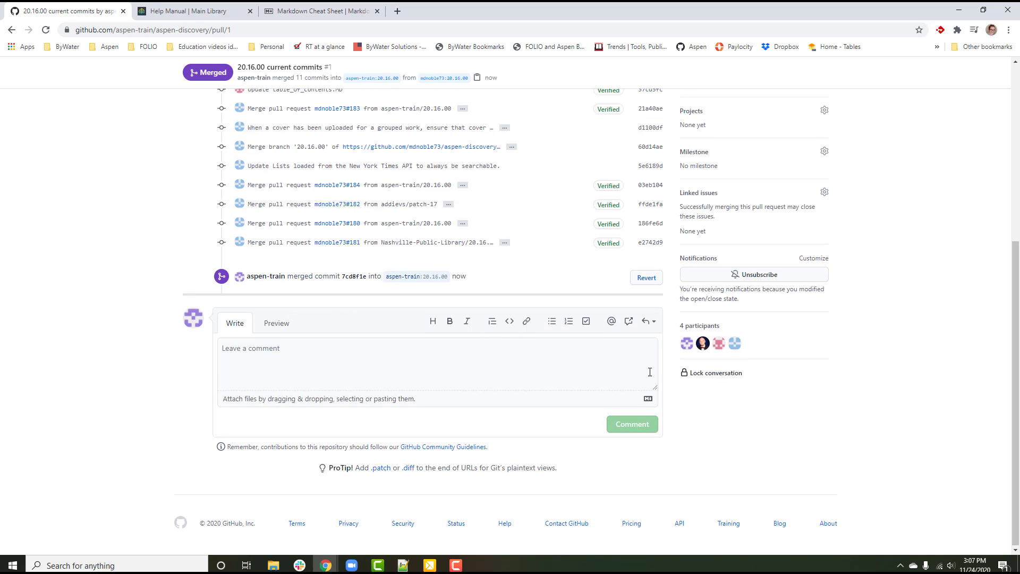
- Go back to the forked aspen-discovery repository through the account profile to check the 20.16.00 branch's sync status
scroll(676, 395, up, 5)
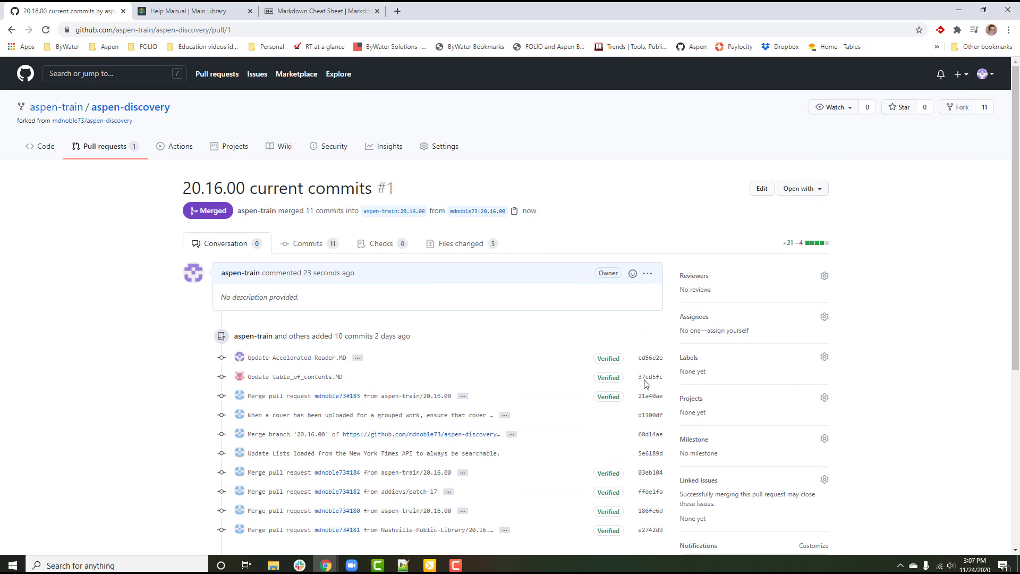
click(258, 212)
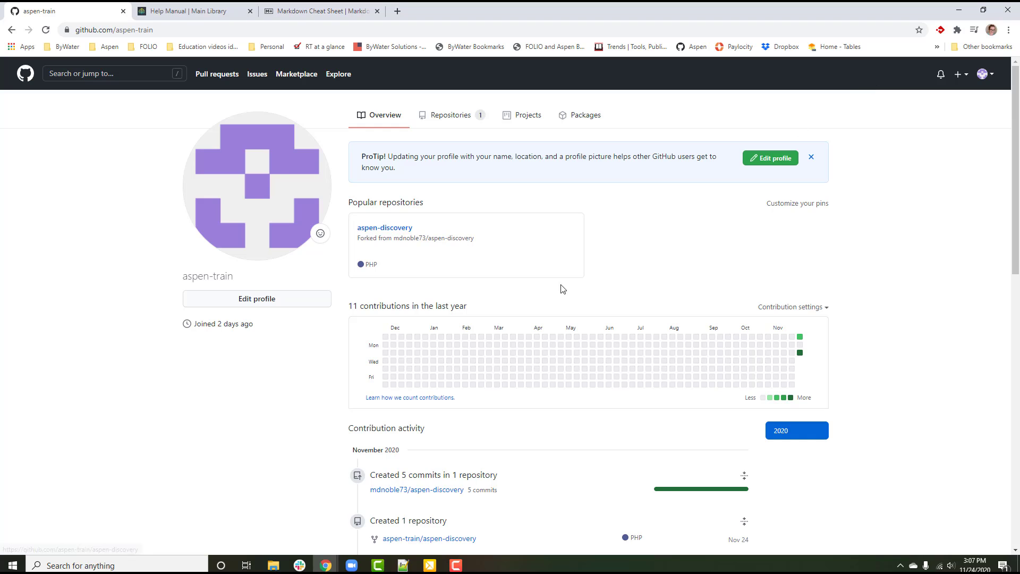
click(400, 230)
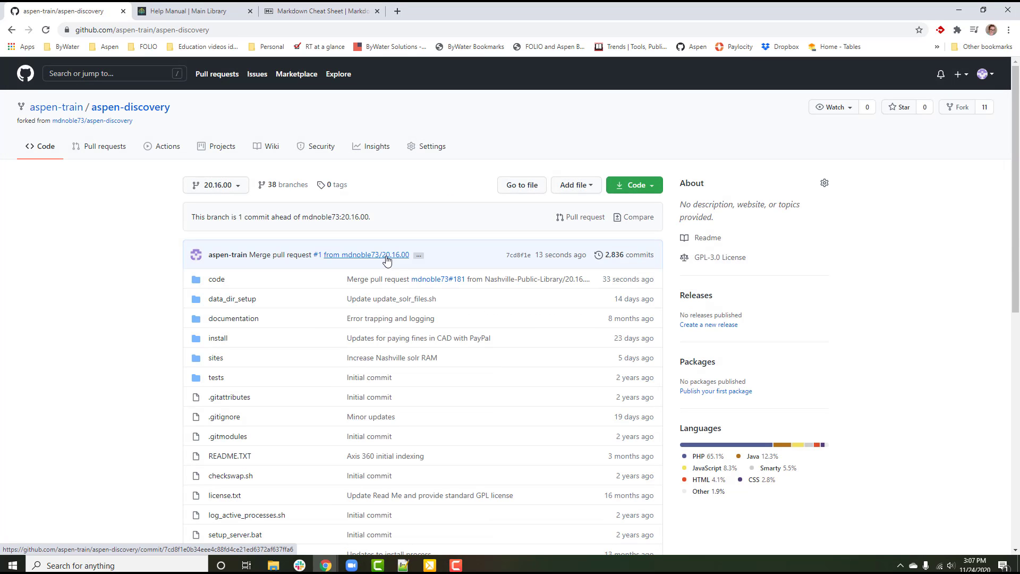